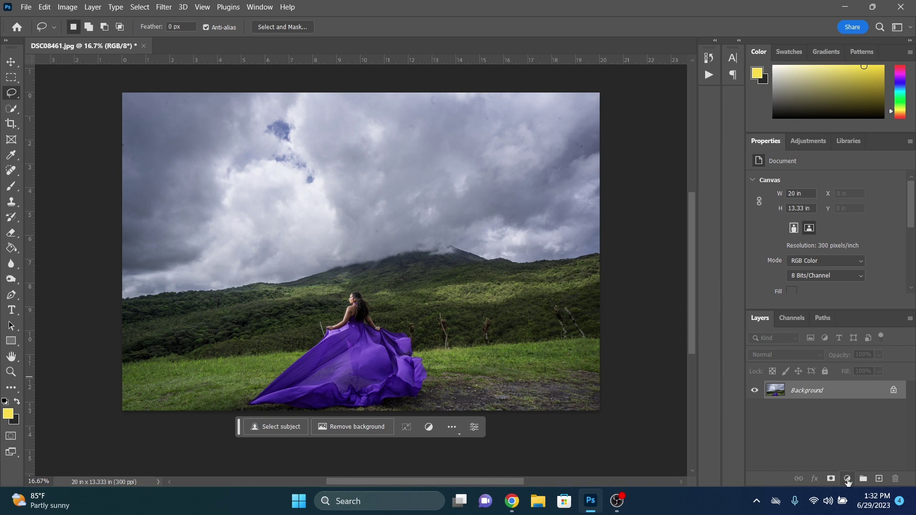
Step: Add a Hue/Saturation adjustment layer at Hue +47 and Saturation +39, leaving Lightness at 0
{"action": "left_click", "coordinate": [847, 481]}
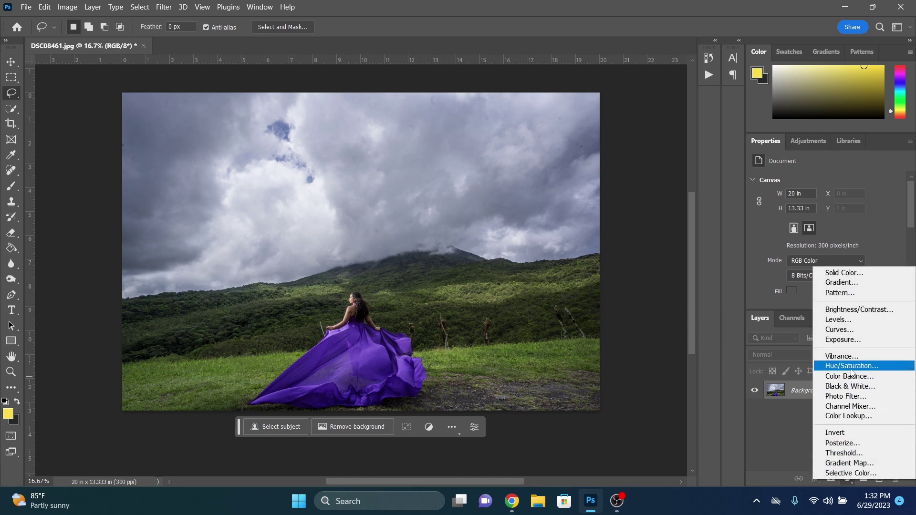
{"action": "left_click", "coordinate": [852, 366]}
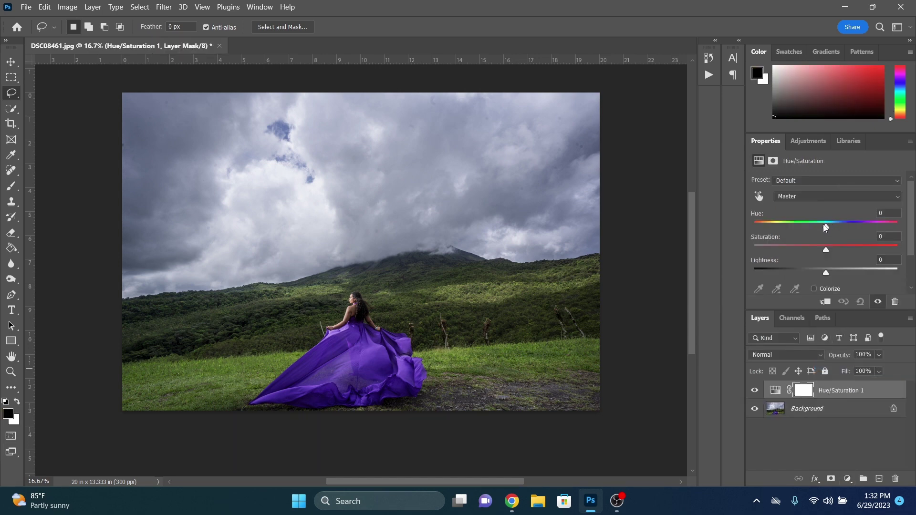
{"action": "left_click_drag", "start_coordinate": [826, 228], "coordinate": [851, 225]}
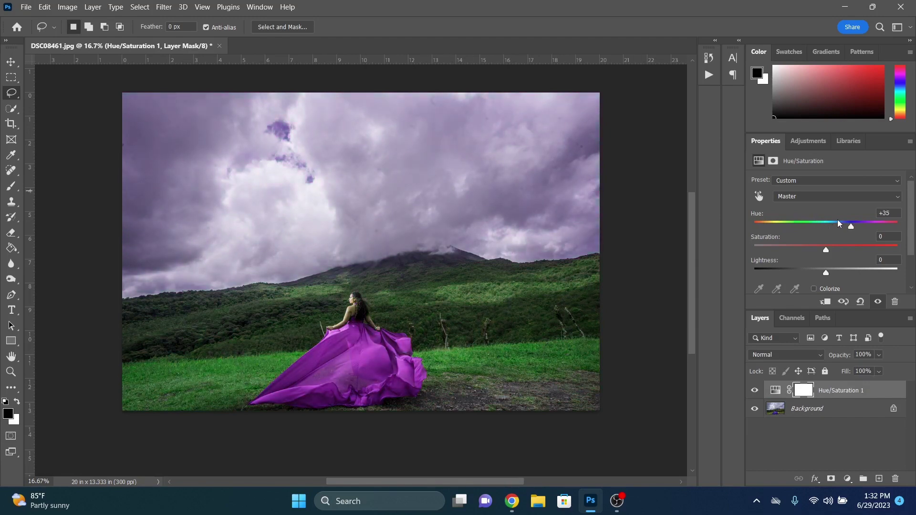
{"action": "left_click_drag", "start_coordinate": [851, 226], "coordinate": [864, 227]}
{"action": "left_click_drag", "start_coordinate": [861, 229], "coordinate": [859, 228]}
{"action": "left_click_drag", "start_coordinate": [826, 251], "coordinate": [850, 251]}
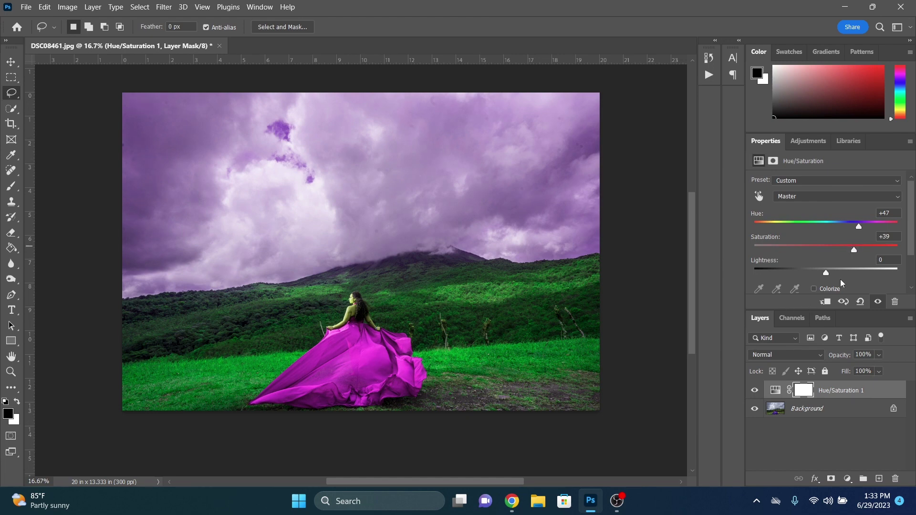
{"action": "mouse_move", "coordinate": [826, 273]}
{"action": "left_mouse_down"}
{"action": "mouse_move", "coordinate": [859, 273]}
{"action": "mouse_move", "coordinate": [807, 273]}
{"action": "mouse_move", "coordinate": [836, 273]}
{"action": "mouse_move", "coordinate": [826, 273]}
{"action": "left_mouse_up"}
Step: Quick-select the dress on the Background layer from hem to bodice, trimming excess at the hem
{"action": "left_click", "coordinate": [12, 109]}
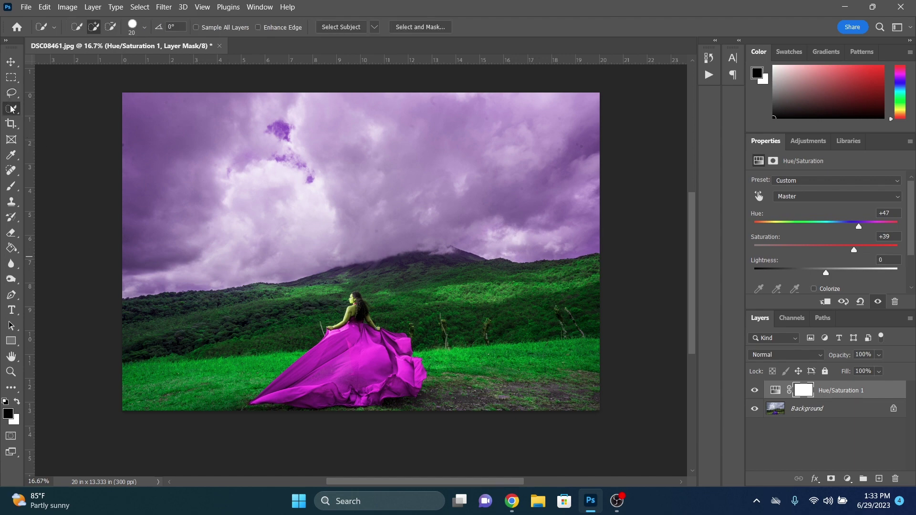
{"action": "key", "text": "ctrl+plus"}
{"action": "key", "text": "ctrl+plus"}
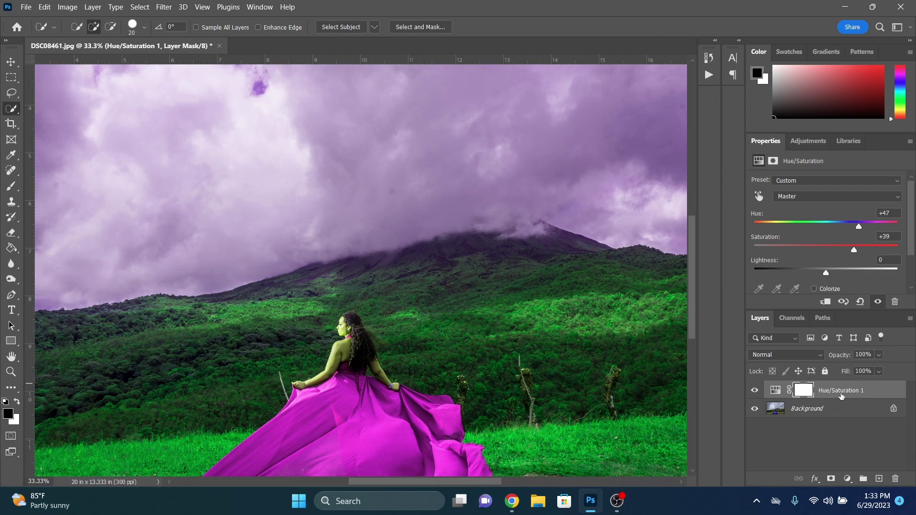
{"action": "scroll", "coordinate": [342, 285], "scroll_direction": "down", "scroll_amount": 5}
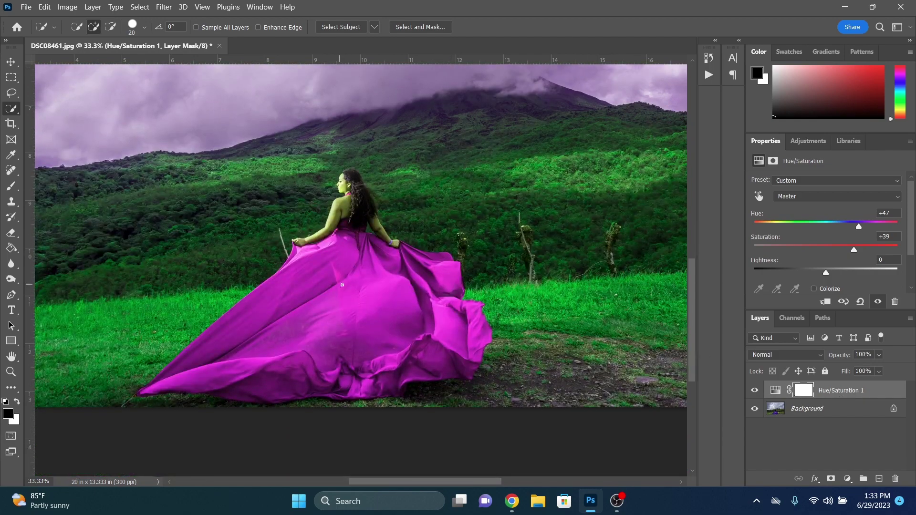
{"action": "left_click", "coordinate": [807, 409]}
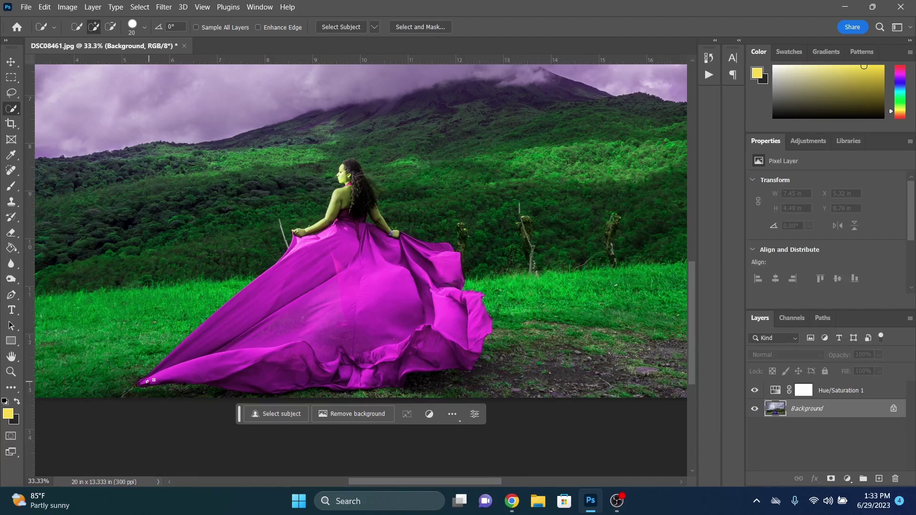
{"action": "mouse_move", "coordinate": [154, 380]}
{"action": "left_mouse_down"}
{"action": "mouse_move", "coordinate": [352, 230]}
{"action": "mouse_move", "coordinate": [431, 250]}
{"action": "left_mouse_up"}
{"action": "mouse_move", "coordinate": [461, 286]}
{"action": "left_mouse_down"}
{"action": "mouse_move", "coordinate": [477, 330]}
{"action": "mouse_move", "coordinate": [267, 377]}
{"action": "mouse_move", "coordinate": [310, 358]}
{"action": "left_mouse_up"}
{"action": "key", "text": "alt"}
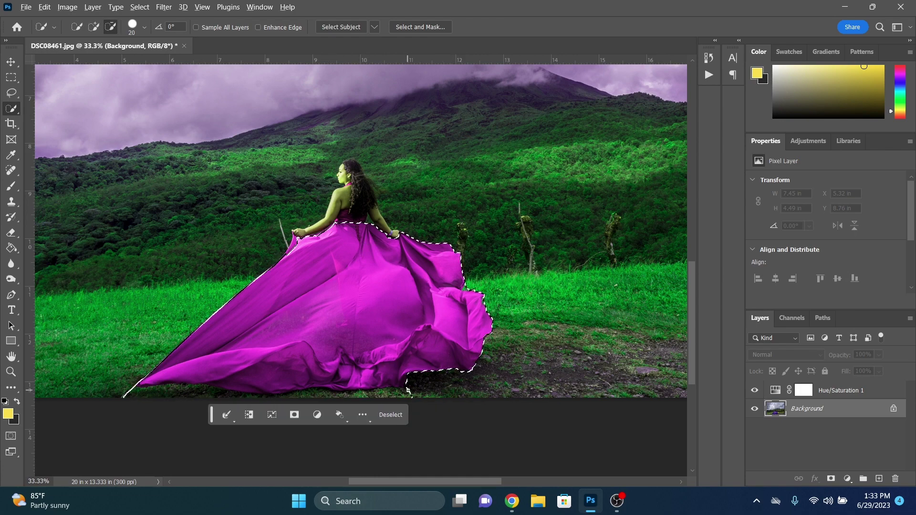
{"action": "left_click_drag", "start_coordinate": [400, 391], "coordinate": [124, 392]}
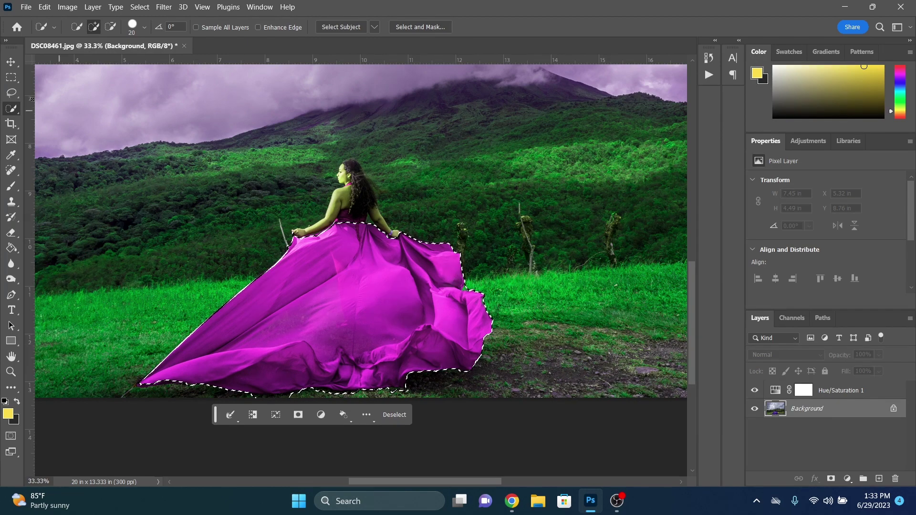
Step: Refine the dress selection with the Lasso: add the missed top area and cut excess near the bottom
{"action": "key", "text": "l"}
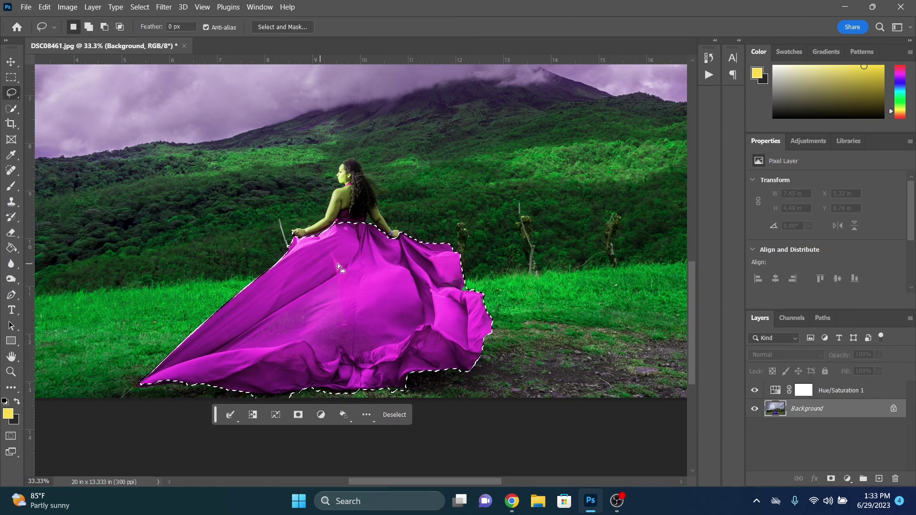
{"action": "mouse_move", "coordinate": [473, 287]}
{"action": "left_mouse_down"}
{"action": "mouse_move", "coordinate": [465, 295]}
{"action": "mouse_move", "coordinate": [472, 288]}
{"action": "left_mouse_up"}
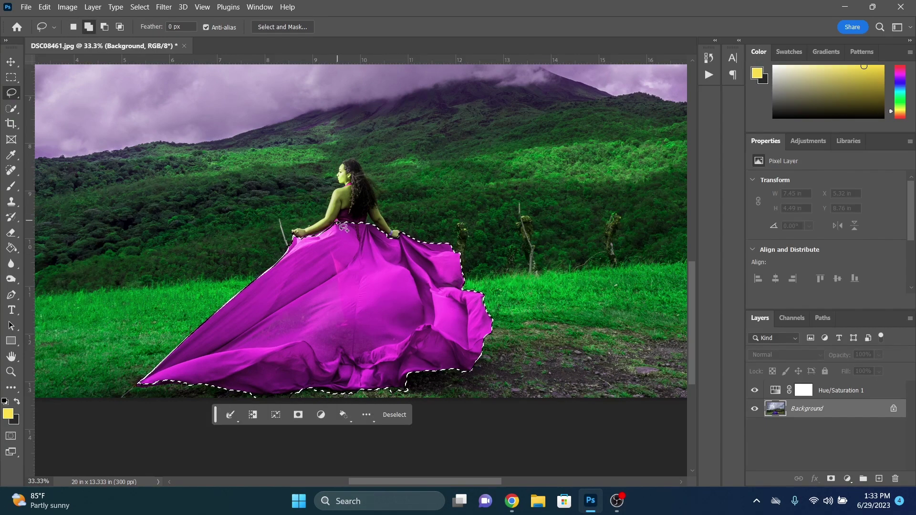
{"action": "mouse_move", "coordinate": [338, 228]}
{"action": "left_mouse_down"}
{"action": "mouse_move", "coordinate": [323, 234]}
{"action": "mouse_move", "coordinate": [354, 216]}
{"action": "mouse_move", "coordinate": [374, 241]}
{"action": "left_mouse_up"}
{"action": "key", "text": "alt"}
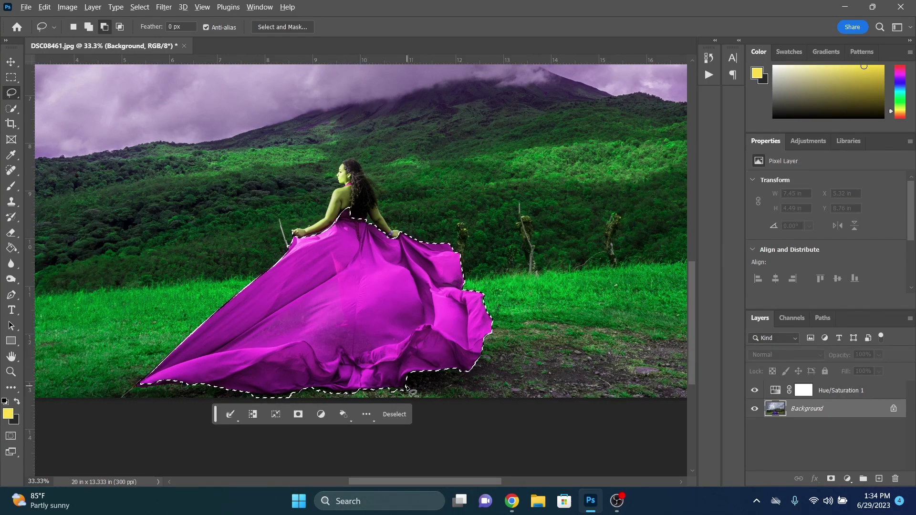
{"action": "mouse_move", "coordinate": [412, 390]}
{"action": "left_mouse_down"}
{"action": "mouse_move", "coordinate": [308, 393]}
{"action": "mouse_move", "coordinate": [371, 398]}
{"action": "mouse_move", "coordinate": [252, 395]}
{"action": "mouse_move", "coordinate": [265, 410]}
{"action": "left_mouse_up"}
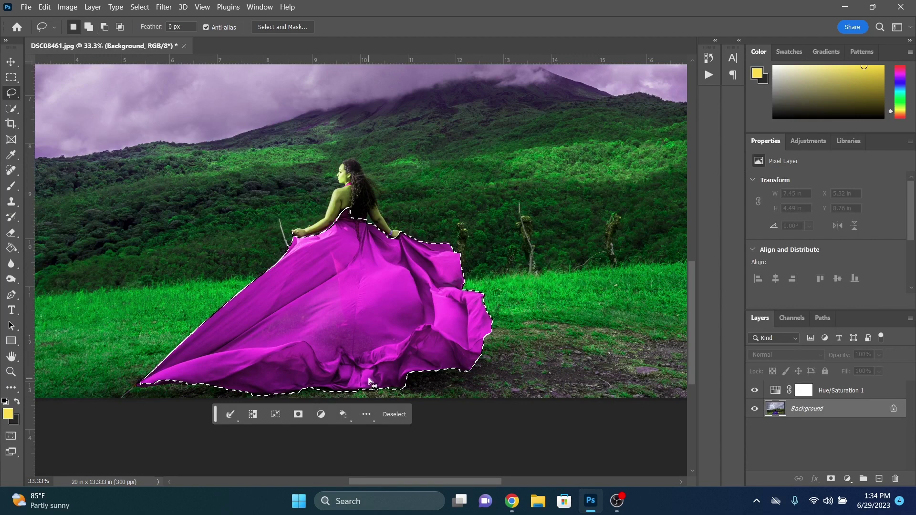
Step: Target the Hue/Saturation layer mask and pick a soft round brush
{"action": "left_click", "coordinate": [804, 391]}
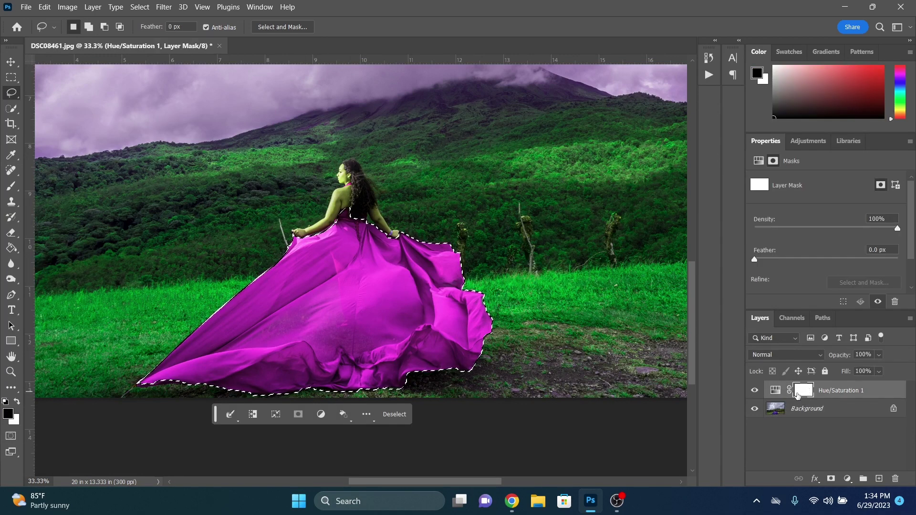
{"action": "left_click", "coordinate": [11, 186]}
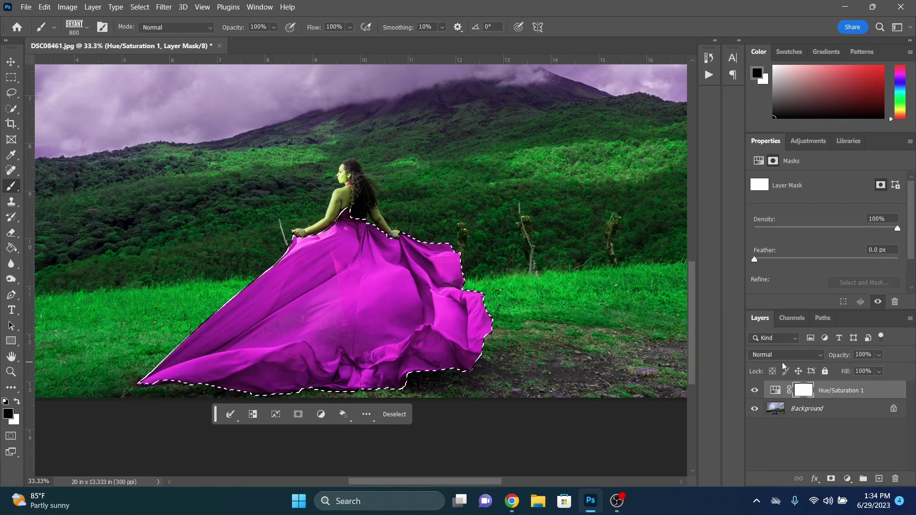
{"action": "left_click", "coordinate": [76, 31]}
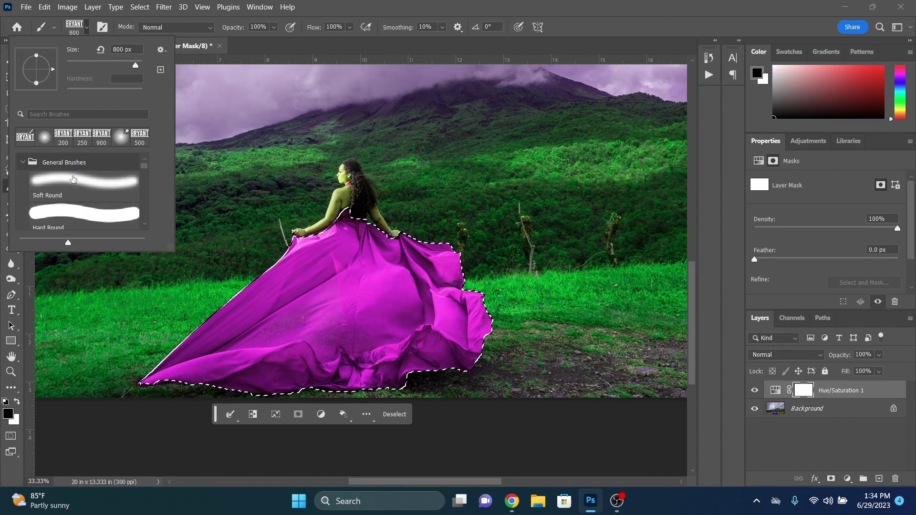
{"action": "left_click", "coordinate": [73, 187]}
{"action": "key", "text": "Return"}
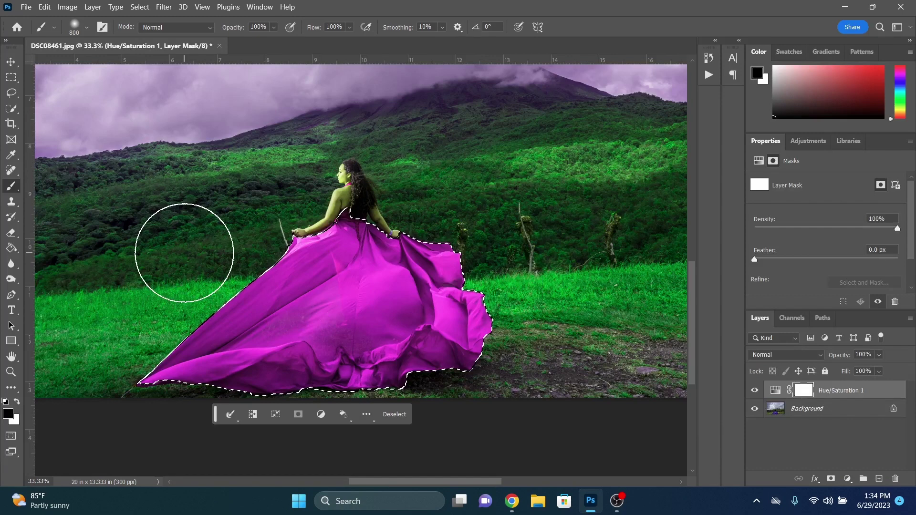
Step: Invert the selection so everything except the dress is selected
{"action": "left_click", "coordinate": [11, 93]}
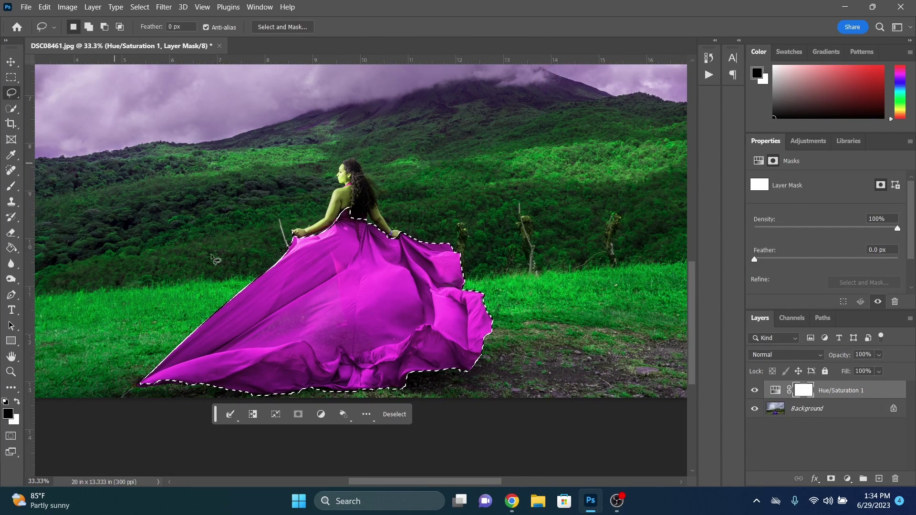
{"action": "right_click", "coordinate": [344, 294]}
{"action": "left_click", "coordinate": [319, 238]}
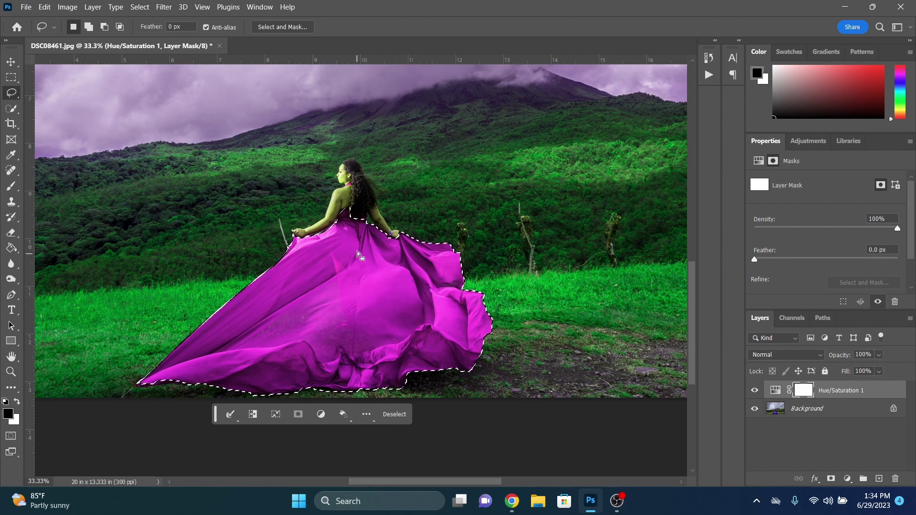
{"action": "right_click", "coordinate": [338, 276]}
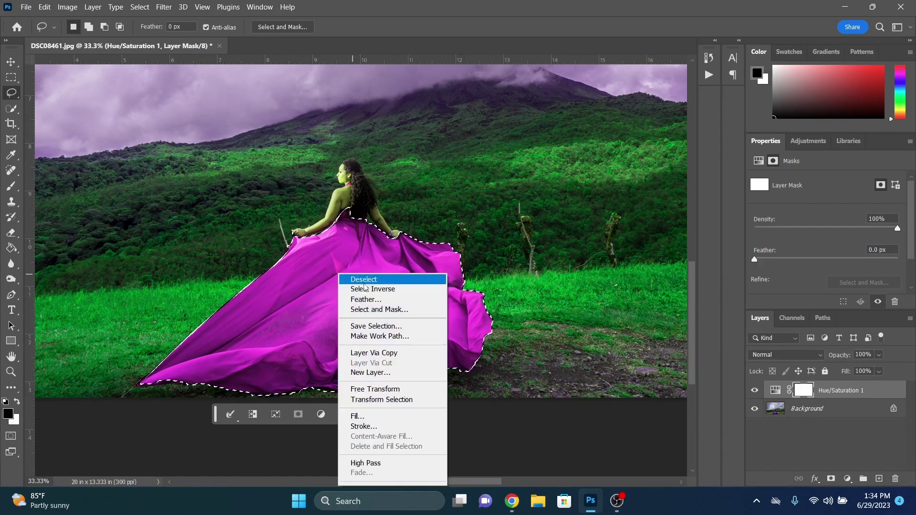
{"action": "left_click", "coordinate": [367, 289]}
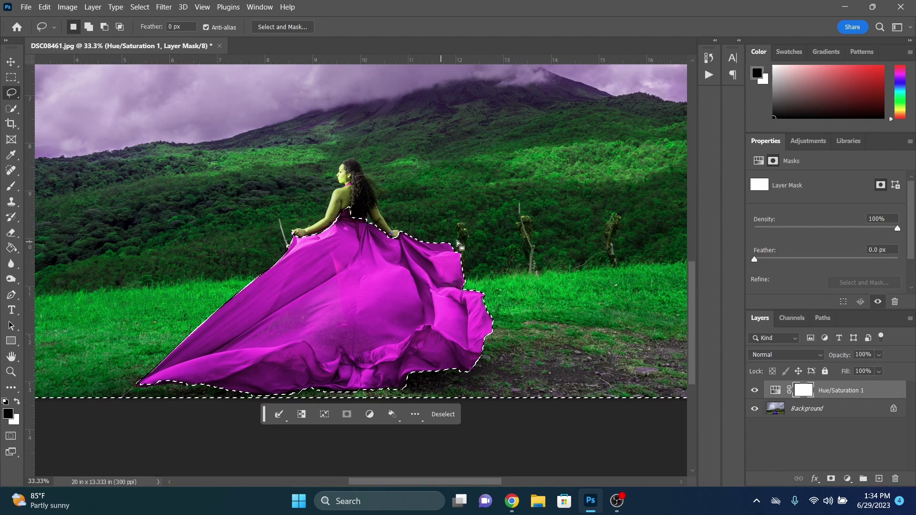
Step: Fill the mask outside the dress with black using the Paint Bucket, then view the whole photo
{"action": "left_click", "coordinate": [11, 186]}
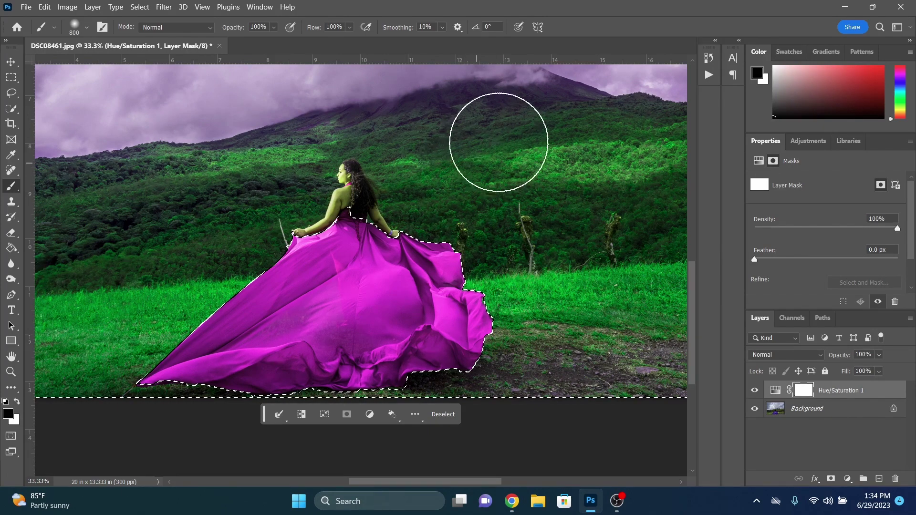
{"action": "scroll", "coordinate": [482, 131], "scroll_direction": "up", "scroll_amount": 2}
{"action": "scroll", "coordinate": [444, 174], "scroll_direction": "down", "scroll_amount": 1}
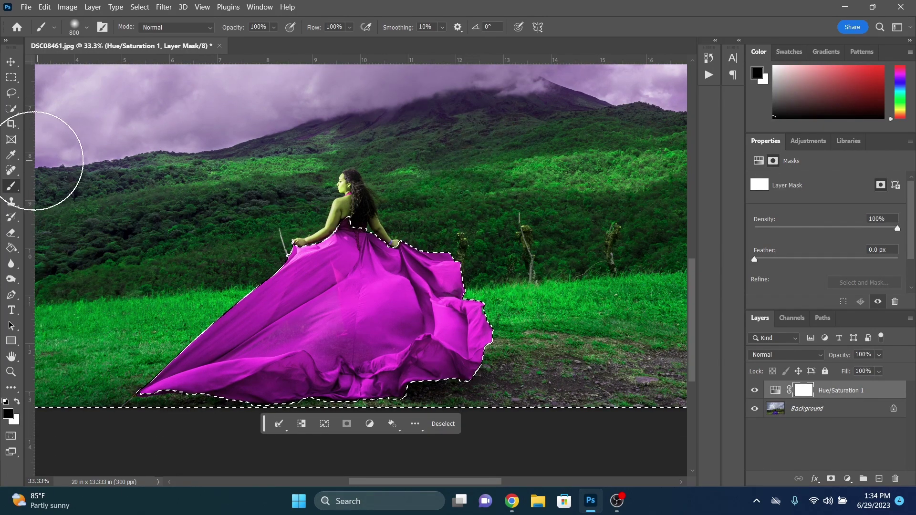
{"action": "left_click", "coordinate": [11, 248]}
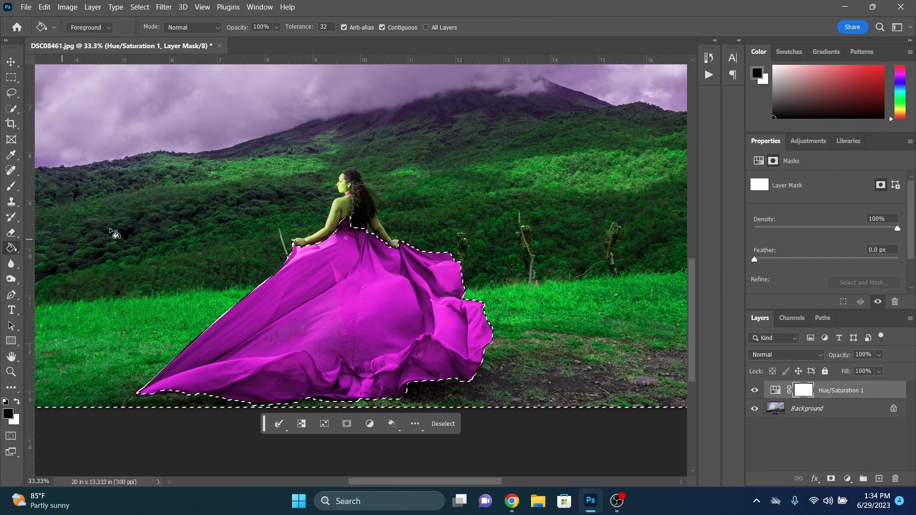
{"action": "left_click", "coordinate": [143, 226]}
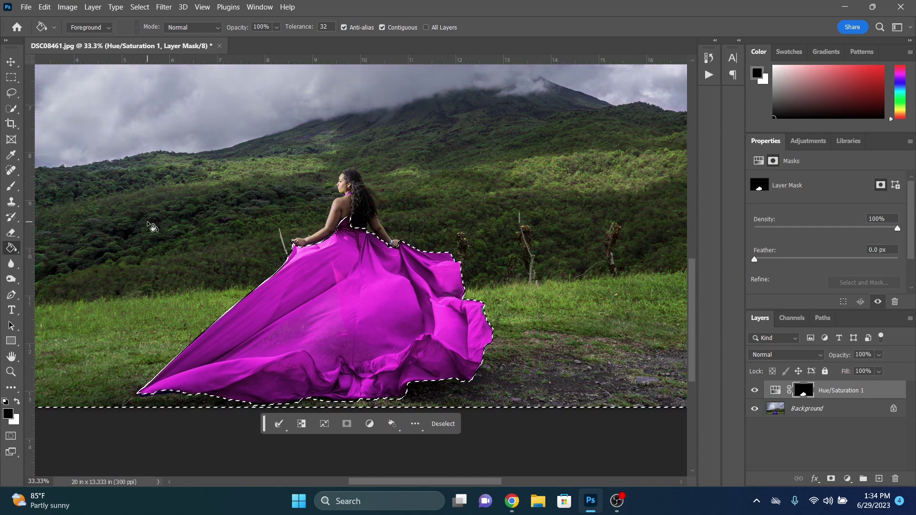
{"action": "key", "text": "ctrl+minus"}
{"action": "key", "text": "ctrl+minus"}
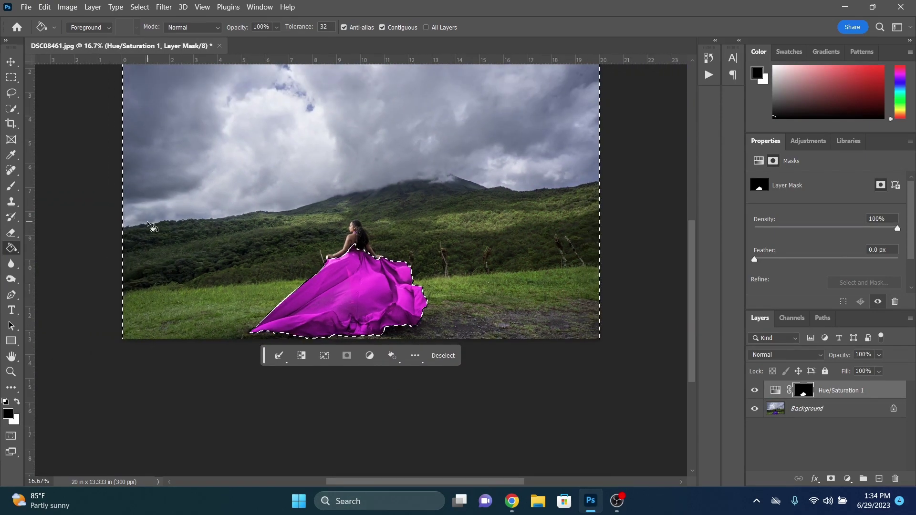
{"action": "scroll", "coordinate": [353, 191], "scroll_direction": "up", "scroll_amount": 3}
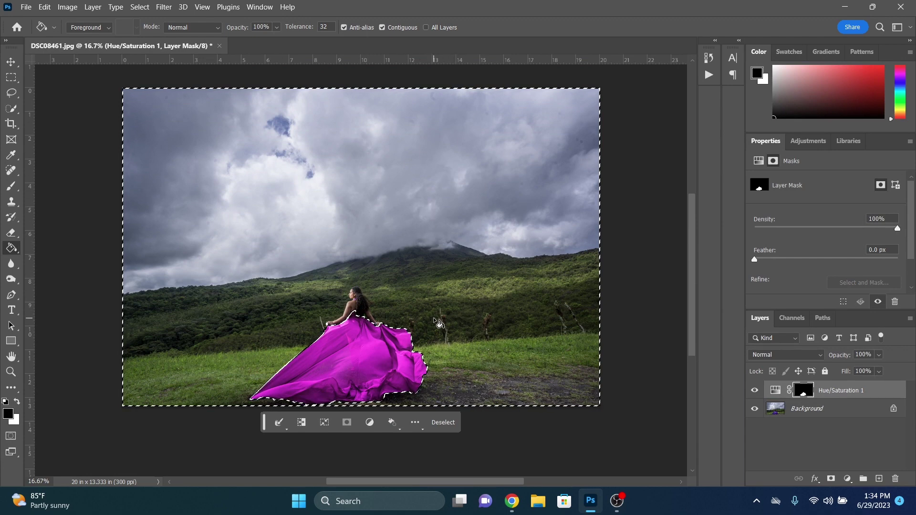
Step: Deselect the dress and zoom to 200% on the woman's head and shoulders
{"action": "left_click", "coordinate": [16, 99]}
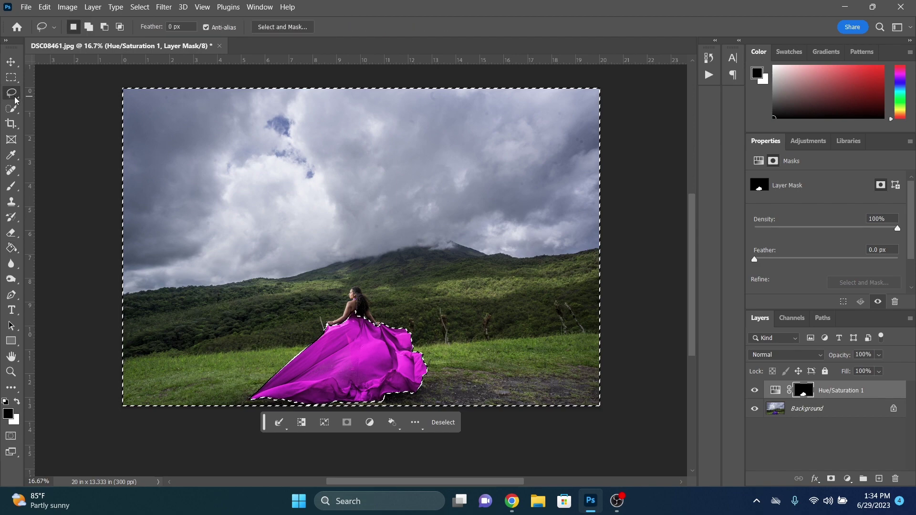
{"action": "key", "text": "ctrl+d"}
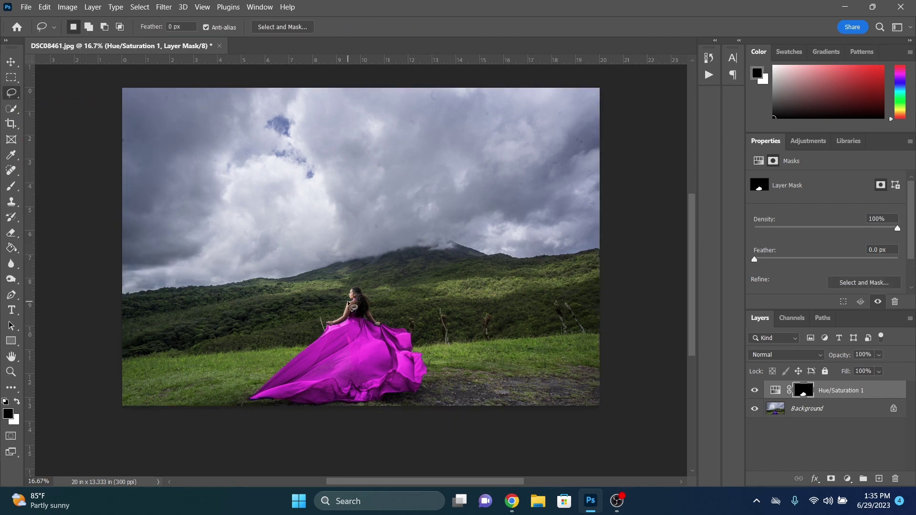
{"action": "key", "text": "ctrl+plus"}
{"action": "key", "text": "ctrl+plus"}
{"action": "key", "text": "ctrl+plus"}
{"action": "key", "text": "ctrl+plus"}
{"action": "key", "text": "ctrl+plus"}
{"action": "key", "text": "ctrl+plus"}
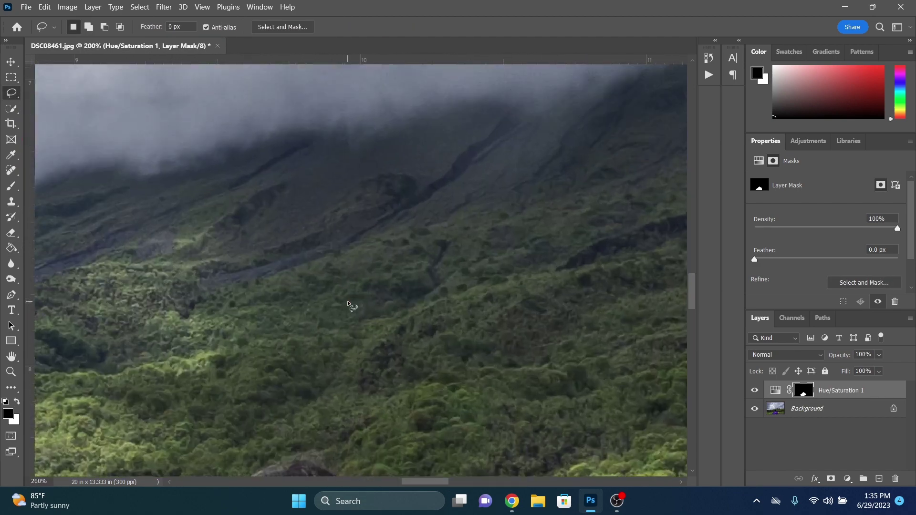
{"action": "scroll", "coordinate": [349, 306], "scroll_direction": "down", "scroll_amount": 6}
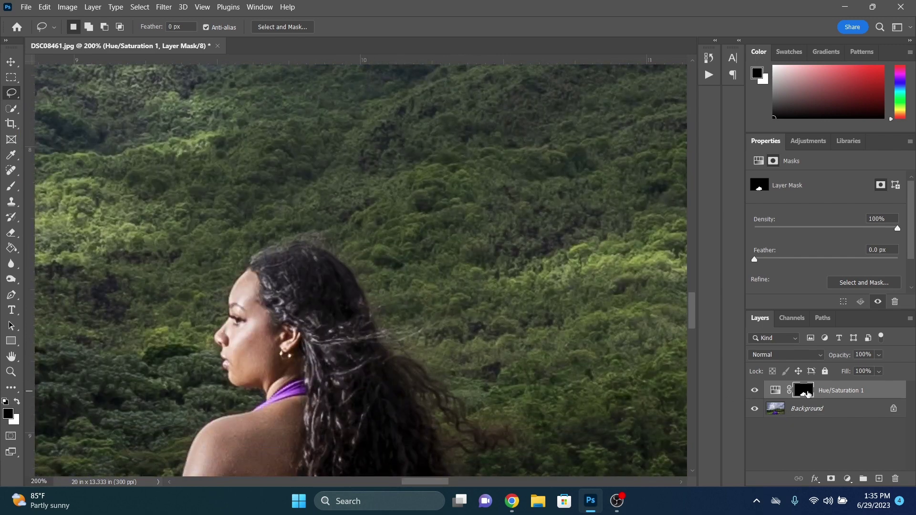
{"action": "scroll", "coordinate": [625, 332], "scroll_direction": "down", "scroll_amount": 4}
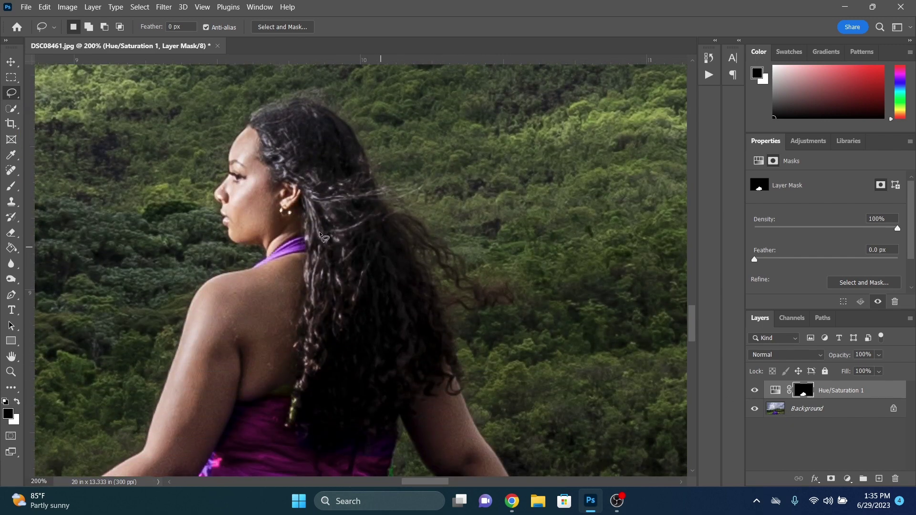
Step: Paint white on the mask with a size-8 brush along the armpit and arm-dress edge
{"action": "left_click", "coordinate": [12, 186]}
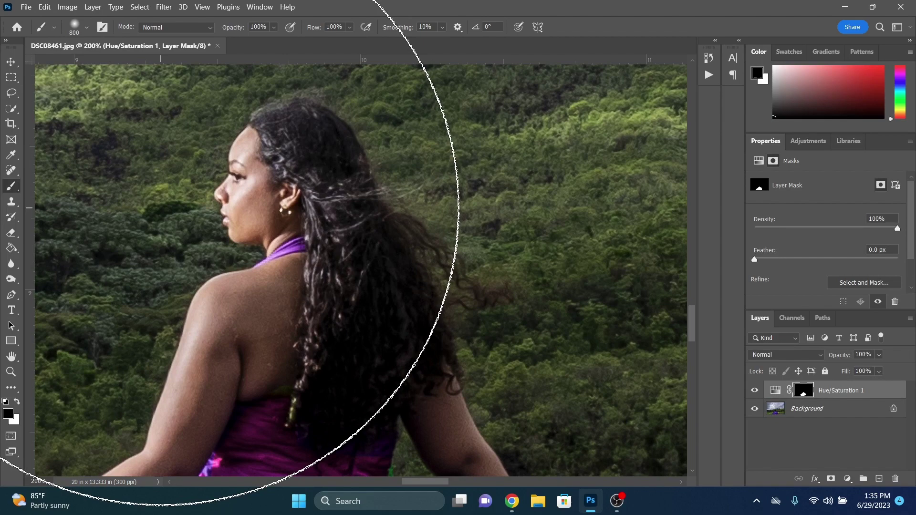
{"action": "key", "text": "x"}
{"action": "key", "text": "bracketleft"}
{"action": "key", "text": "bracketleft"}
{"action": "key", "text": "bracketleft"}
{"action": "key", "text": "bracketleft"}
{"action": "key", "text": "bracketleft"}
{"action": "key", "text": "bracketleft"}
{"action": "key", "text": "bracketleft"}
{"action": "key", "text": "bracketleft"}
{"action": "key", "text": "bracketleft"}
{"action": "key", "text": "bracketleft"}
{"action": "key", "text": "bracketleft"}
{"action": "key", "text": "bracketleft"}
{"action": "key", "text": "bracketleft"}
{"action": "key", "text": "bracketleft"}
{"action": "key", "text": "bracketleft"}
{"action": "key", "text": "bracketleft"}
{"action": "key", "text": "bracketleft"}
{"action": "key", "text": "bracketleft"}
{"action": "key", "text": "bracketleft"}
{"action": "key", "text": "bracketleft"}
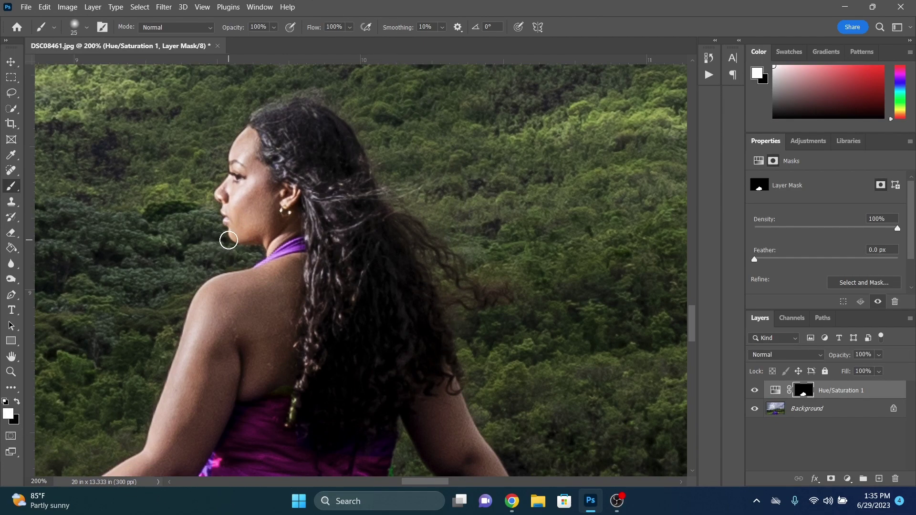
{"action": "key", "text": "bracketleft"}
{"action": "key", "text": "bracketleft"}
{"action": "key", "text": "bracketleft"}
{"action": "key", "text": "bracketleft"}
{"action": "key", "text": "bracketleft"}
{"action": "key", "text": "bracketleft"}
{"action": "scroll", "coordinate": [243, 265], "scroll_direction": "down", "scroll_amount": 5}
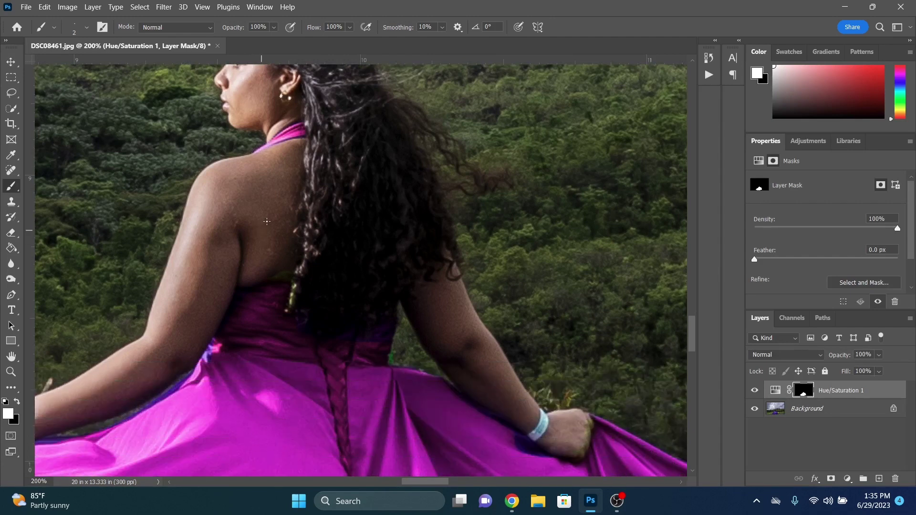
{"action": "key", "text": "bracketright"}
{"action": "scroll", "coordinate": [213, 348], "scroll_direction": "down", "scroll_amount": 5}
{"action": "mouse_move", "coordinate": [217, 226]}
{"action": "left_mouse_down"}
{"action": "mouse_move", "coordinate": [212, 228]}
{"action": "mouse_move", "coordinate": [194, 262]}
{"action": "mouse_move", "coordinate": [202, 243]}
{"action": "mouse_move", "coordinate": [167, 271]}
{"action": "left_mouse_up"}
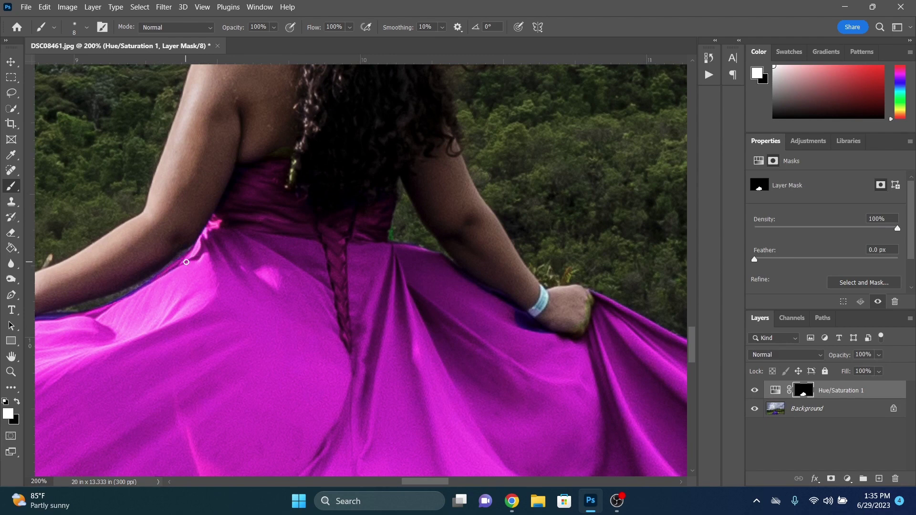
{"action": "mouse_move", "coordinate": [132, 292]}
{"action": "left_mouse_down"}
{"action": "mouse_move", "coordinate": [94, 319]}
{"action": "mouse_move", "coordinate": [133, 326]}
{"action": "mouse_move", "coordinate": [282, 276]}
{"action": "left_mouse_up"}
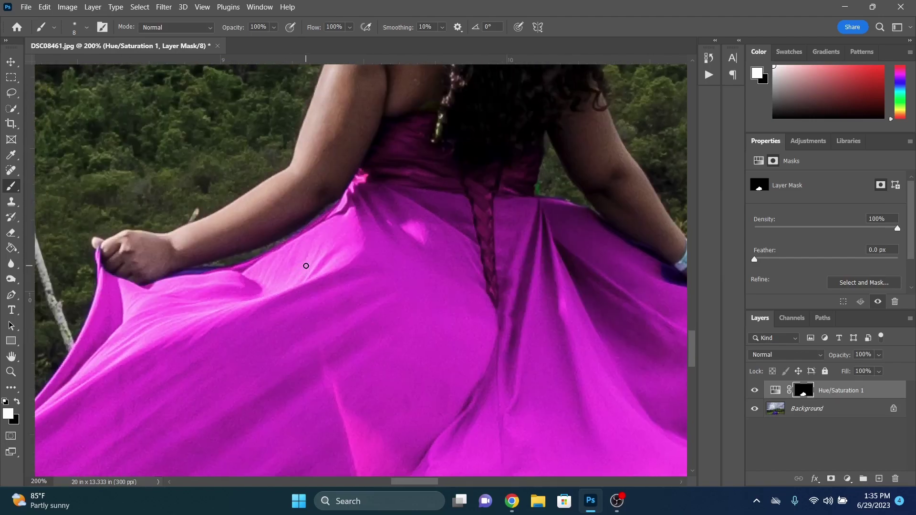
{"action": "mouse_move", "coordinate": [301, 188]}
{"action": "left_mouse_down"}
{"action": "mouse_move", "coordinate": [234, 222]}
{"action": "mouse_move", "coordinate": [298, 190]}
{"action": "left_mouse_up"}
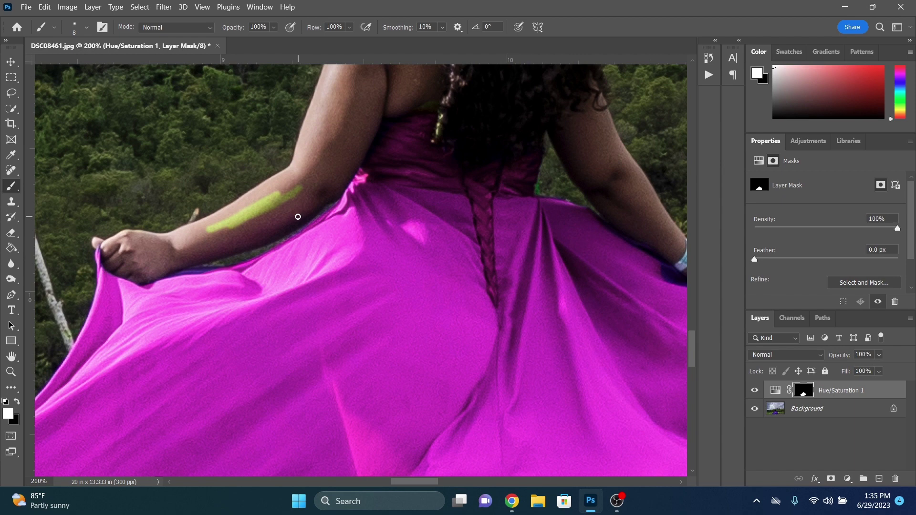
{"action": "left_click", "coordinate": [18, 403]}
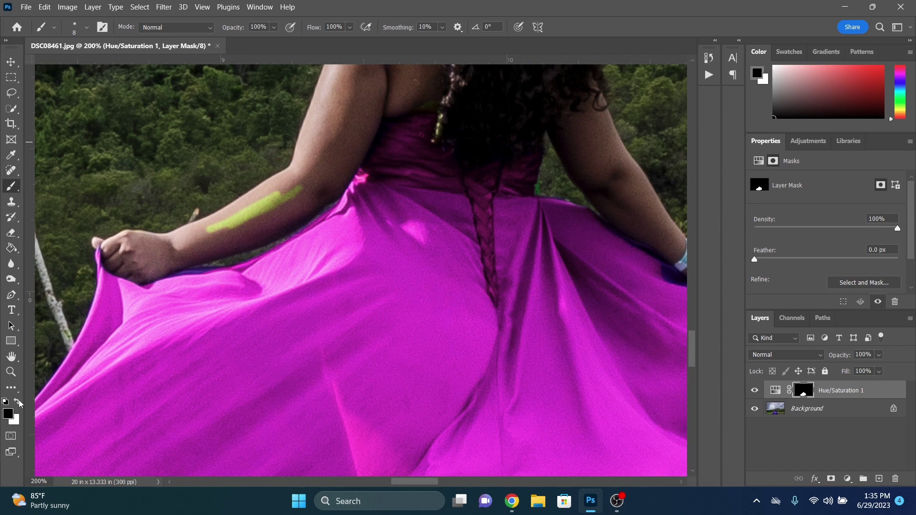
{"action": "mouse_move", "coordinate": [247, 233]}
{"action": "left_mouse_down"}
{"action": "mouse_move", "coordinate": [214, 227]}
{"action": "mouse_move", "coordinate": [232, 228]}
{"action": "mouse_move", "coordinate": [300, 191]}
{"action": "mouse_move", "coordinate": [225, 222]}
{"action": "mouse_move", "coordinate": [257, 222]}
{"action": "mouse_move", "coordinate": [317, 174]}
{"action": "mouse_move", "coordinate": [236, 218]}
{"action": "left_mouse_up"}
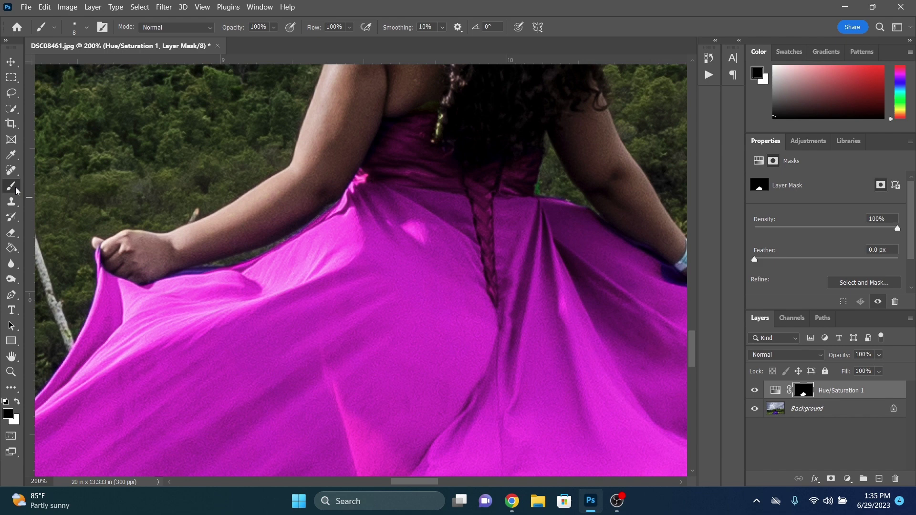
{"action": "key", "text": "x"}
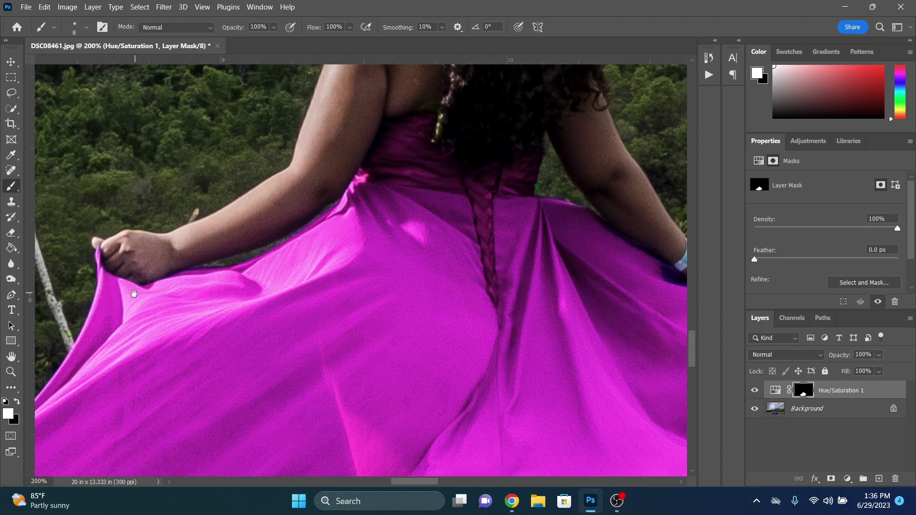
Step: Paint white on the mask over the dress's lower tip and dark blue strip with a size-25 brush
{"action": "left_click_drag", "start_coordinate": [133, 294], "coordinate": [316, 143]}
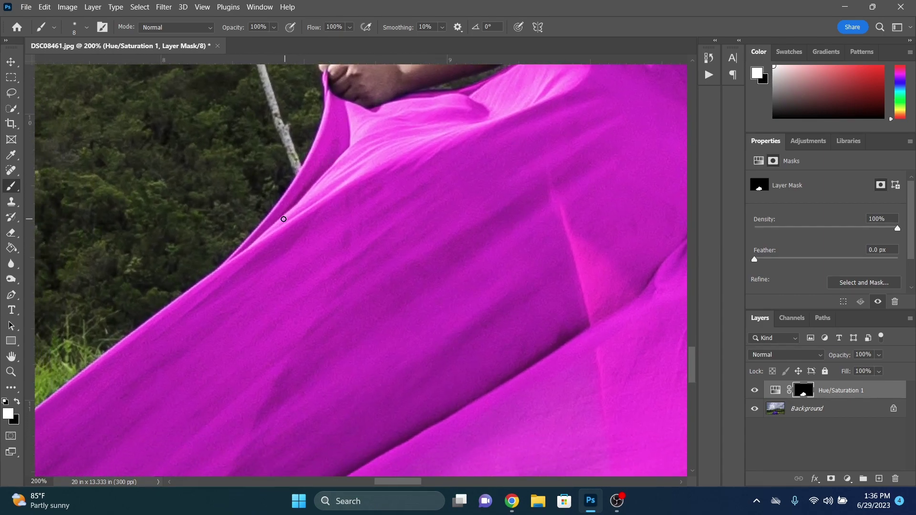
{"action": "left_click_drag", "start_coordinate": [283, 219], "coordinate": [419, 188]}
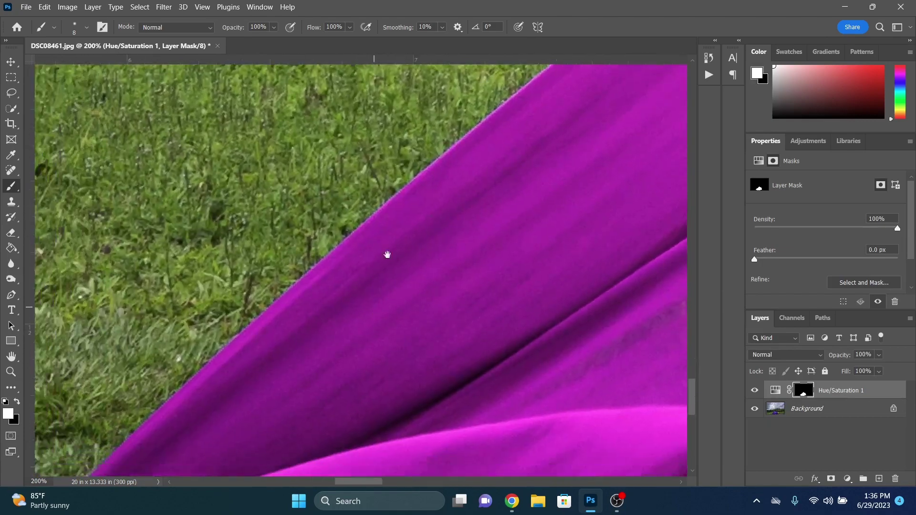
{"action": "mouse_move", "coordinate": [387, 256]}
{"action": "left_mouse_down"}
{"action": "mouse_move", "coordinate": [263, 323]}
{"action": "mouse_move", "coordinate": [311, 231]}
{"action": "left_mouse_up"}
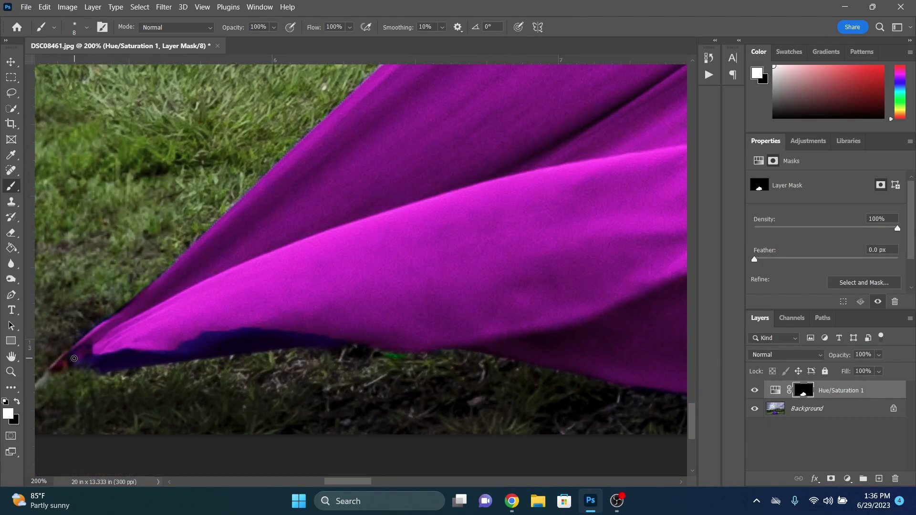
{"action": "left_click_drag", "start_coordinate": [74, 359], "coordinate": [107, 361]}
{"action": "key", "text": "bracketright"}
{"action": "key", "text": "bracketright"}
{"action": "key", "text": "bracketright"}
{"action": "key", "text": "bracketright"}
{"action": "key", "text": "bracketright"}
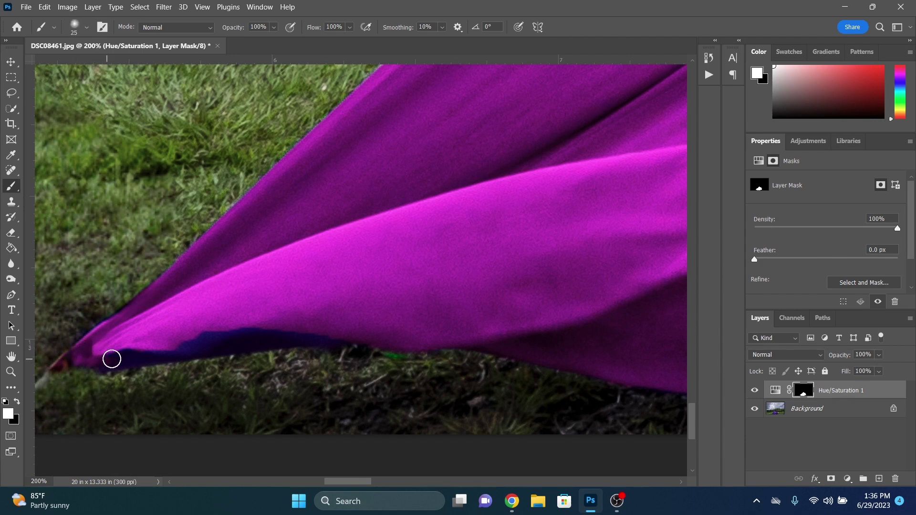
{"action": "mouse_move", "coordinate": [111, 358]}
{"action": "left_mouse_down"}
{"action": "mouse_move", "coordinate": [253, 325]}
{"action": "mouse_move", "coordinate": [201, 341]}
{"action": "mouse_move", "coordinate": [223, 329]}
{"action": "mouse_move", "coordinate": [207, 344]}
{"action": "mouse_move", "coordinate": [330, 334]}
{"action": "mouse_move", "coordinate": [271, 319]}
{"action": "left_mouse_up"}
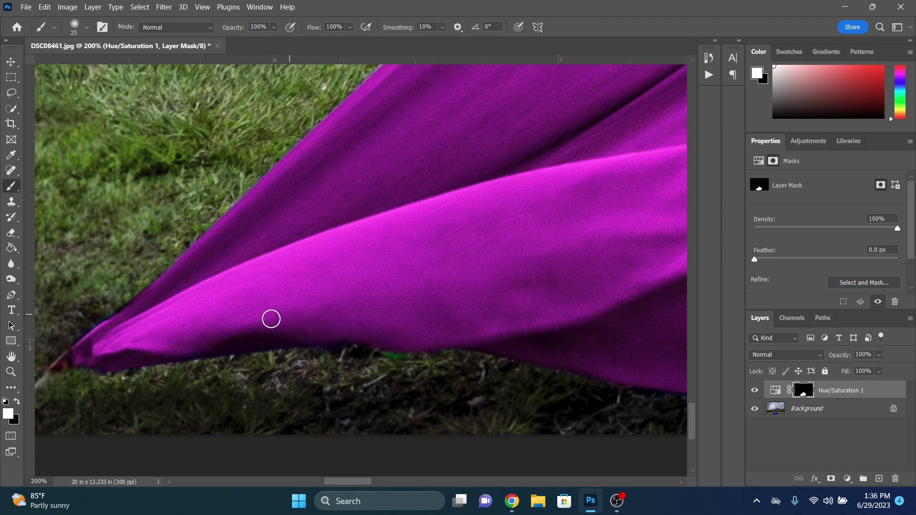
Step: Continue along the lower hem, painting the remaining bluish fringe white into the mask
{"action": "mouse_move", "coordinate": [320, 296]}
{"action": "left_mouse_down"}
{"action": "mouse_move", "coordinate": [173, 296]}
{"action": "mouse_move", "coordinate": [74, 335]}
{"action": "left_mouse_up"}
{"action": "left_click_drag", "start_coordinate": [376, 322], "coordinate": [291, 306]}
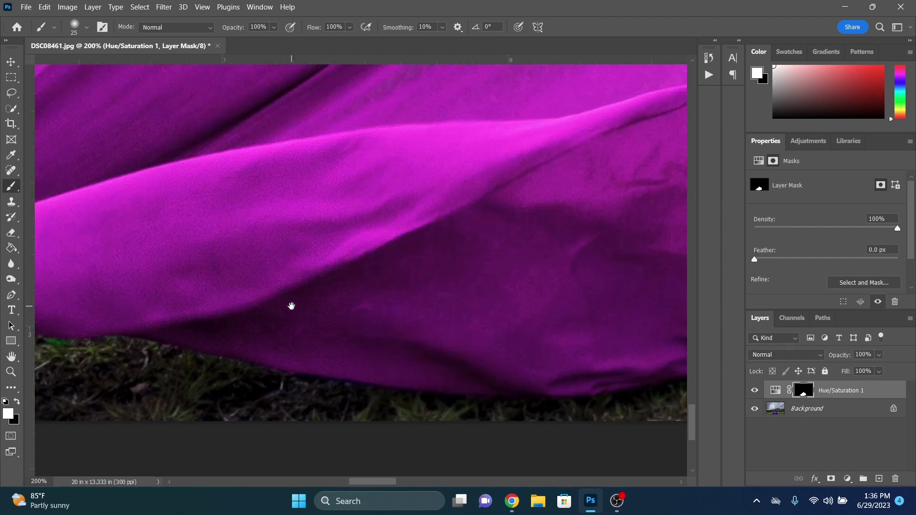
{"action": "mouse_move", "coordinate": [470, 330]}
{"action": "left_mouse_down"}
{"action": "mouse_move", "coordinate": [356, 274]}
{"action": "mouse_move", "coordinate": [267, 292]}
{"action": "mouse_move", "coordinate": [86, 301]}
{"action": "left_mouse_up"}
{"action": "mouse_move", "coordinate": [393, 264]}
{"action": "left_mouse_down"}
{"action": "mouse_move", "coordinate": [284, 245]}
{"action": "mouse_move", "coordinate": [258, 260]}
{"action": "left_mouse_up"}
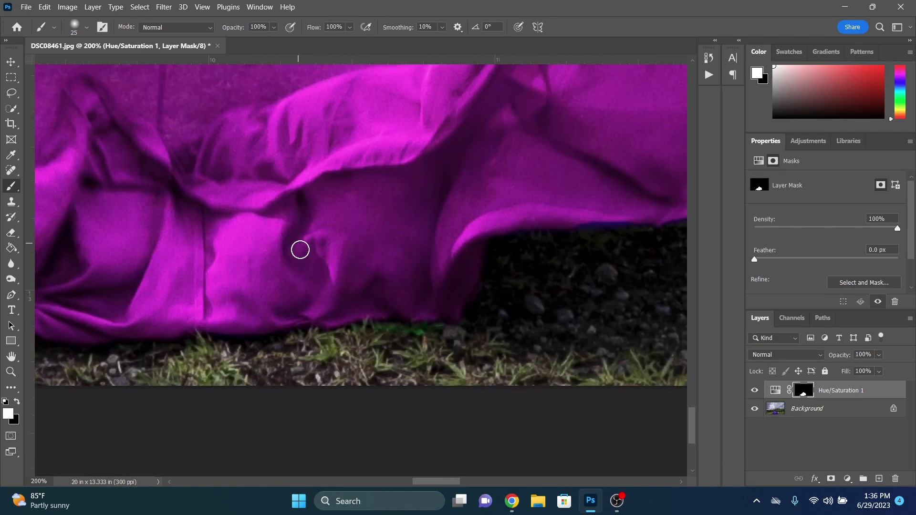
{"action": "key", "text": "x"}
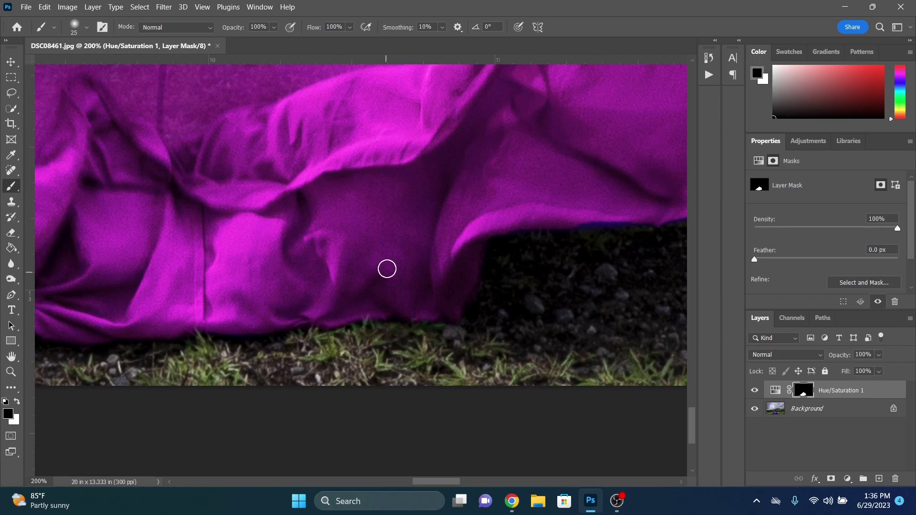
{"action": "left_click_drag", "start_coordinate": [377, 227], "coordinate": [120, 305]}
{"action": "key", "text": "x"}
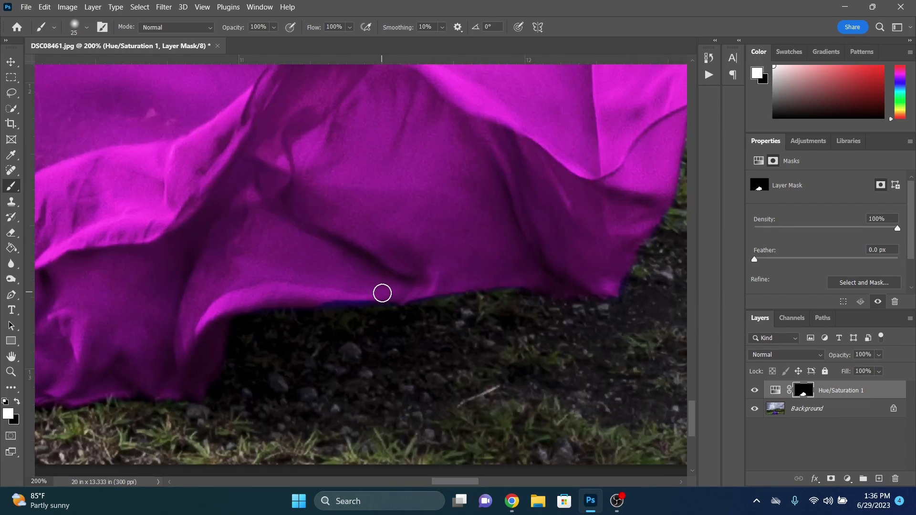
{"action": "mouse_move", "coordinate": [382, 293]}
{"action": "left_mouse_down"}
{"action": "mouse_move", "coordinate": [317, 296]}
{"action": "mouse_move", "coordinate": [386, 291]}
{"action": "mouse_move", "coordinate": [326, 294]}
{"action": "left_mouse_up"}
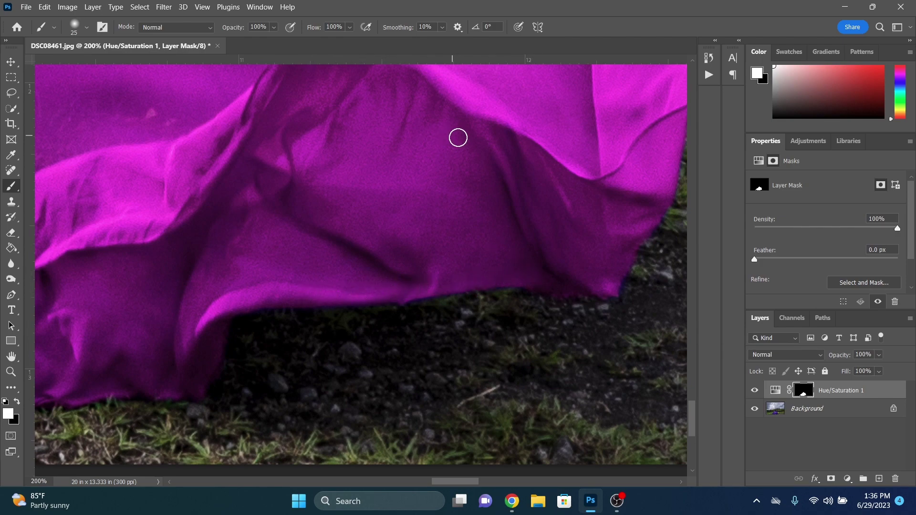
{"action": "scroll", "coordinate": [436, 202], "scroll_direction": "right", "scroll_amount": 6}
{"action": "scroll", "coordinate": [436, 203], "scroll_direction": "up", "scroll_amount": 1}
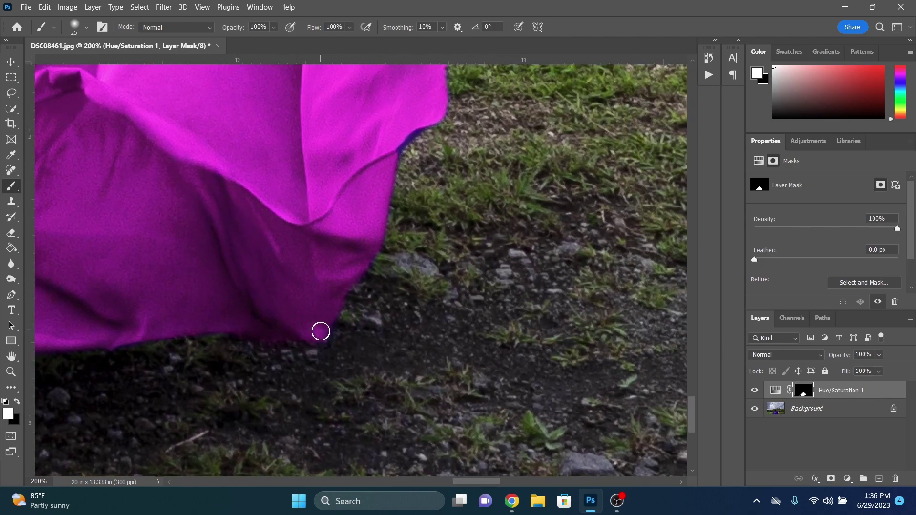
{"action": "scroll", "coordinate": [277, 251], "scroll_direction": "right", "scroll_amount": 5}
{"action": "scroll", "coordinate": [277, 252], "scroll_direction": "up", "scroll_amount": 5}
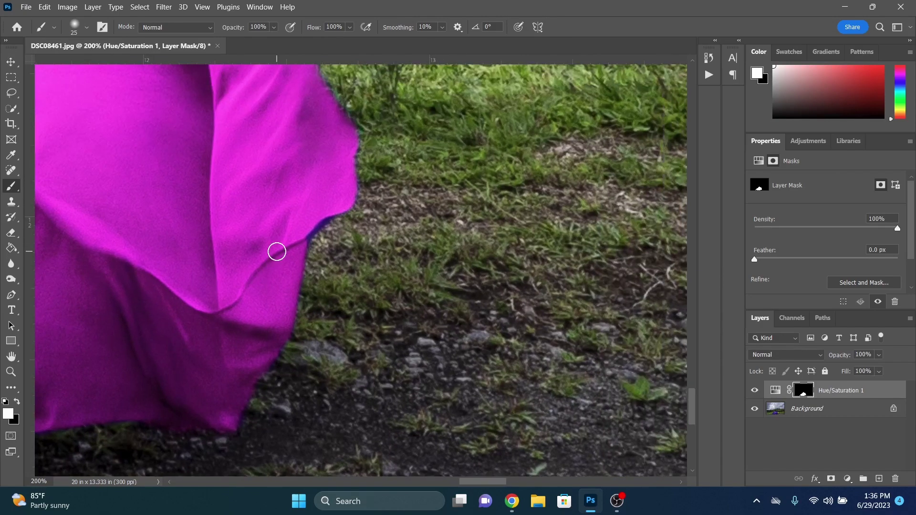
Step: Shrink the brush to 9 and touch up the mask along the dress edge against the grass
{"action": "mouse_move", "coordinate": [329, 208]}
{"action": "left_mouse_down"}
{"action": "mouse_move", "coordinate": [282, 219]}
{"action": "mouse_move", "coordinate": [380, 296]}
{"action": "left_mouse_up"}
{"action": "key", "text": "x"}
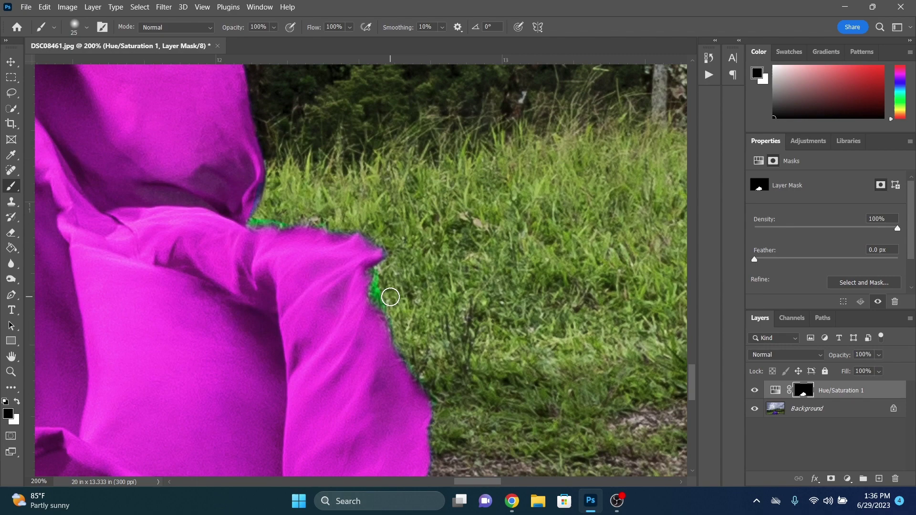
{"action": "key", "text": "bracketleft"}
{"action": "key", "text": "bracketleft"}
{"action": "key", "text": "x"}
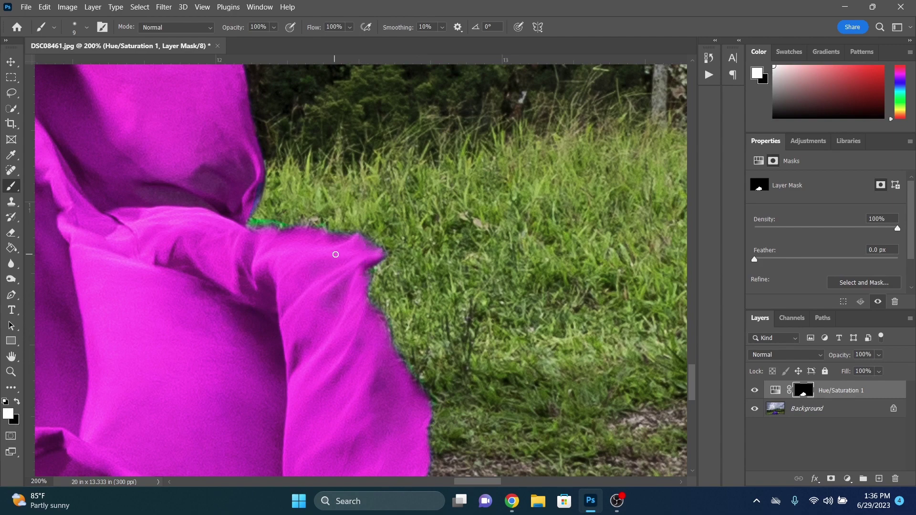
{"action": "left_click_drag", "start_coordinate": [336, 254], "coordinate": [381, 289]}
{"action": "key", "text": "x"}
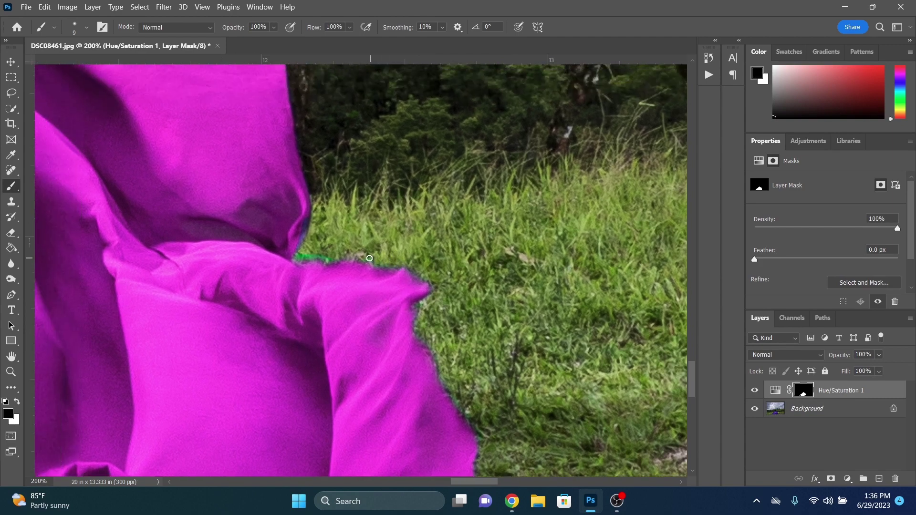
{"action": "left_click_drag", "start_coordinate": [321, 260], "coordinate": [313, 255]}
Step: Paint the dark fringe by the arm and wrist into the mask, then zoom out to the whole figure
{"action": "key", "text": "x"}
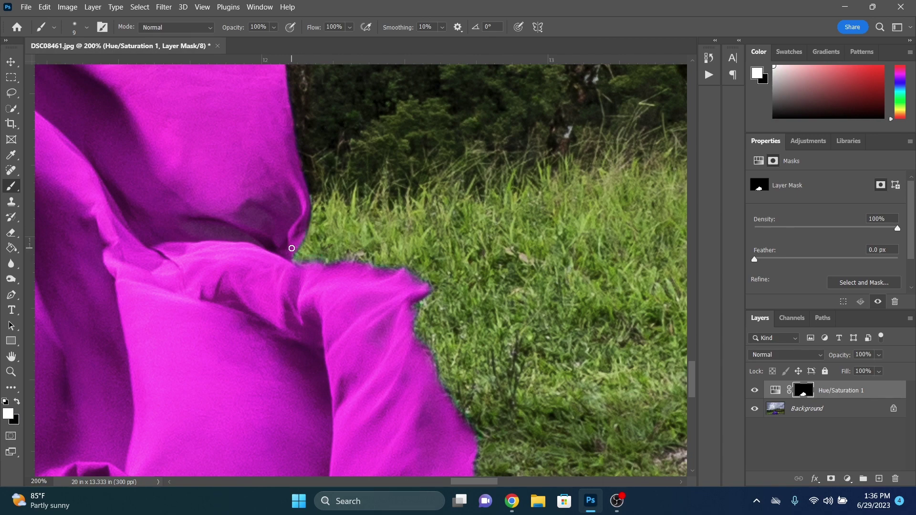
{"action": "mouse_move", "coordinate": [284, 171]}
{"action": "left_mouse_down"}
{"action": "mouse_move", "coordinate": [313, 294]}
{"action": "mouse_move", "coordinate": [399, 321]}
{"action": "mouse_move", "coordinate": [286, 276]}
{"action": "mouse_move", "coordinate": [345, 301]}
{"action": "left_mouse_up"}
{"action": "left_click_drag", "start_coordinate": [309, 263], "coordinate": [371, 281]}
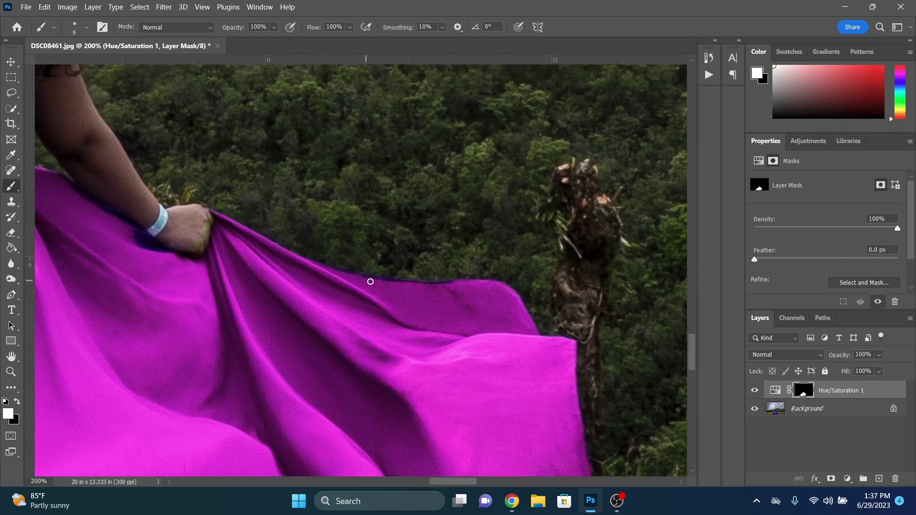
{"action": "left_click_drag", "start_coordinate": [474, 284], "coordinate": [479, 329]}
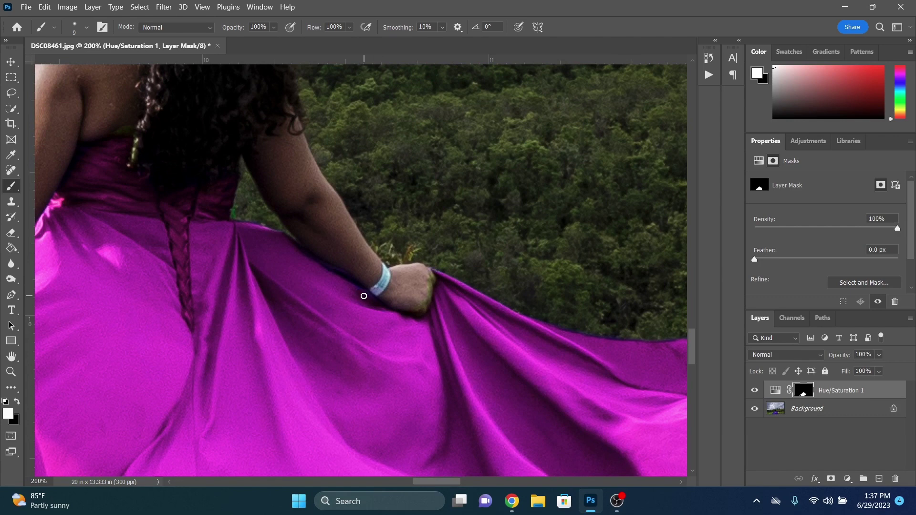
{"action": "key", "text": "x"}
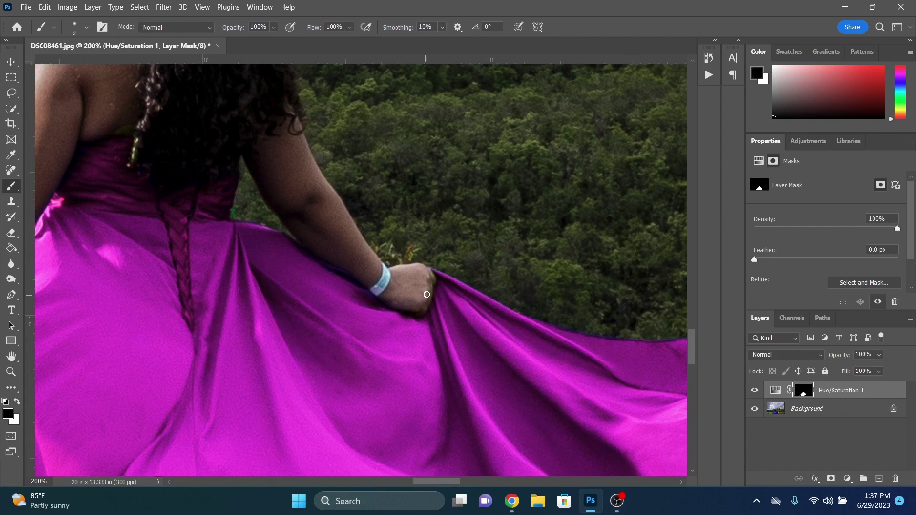
{"action": "key", "text": "x"}
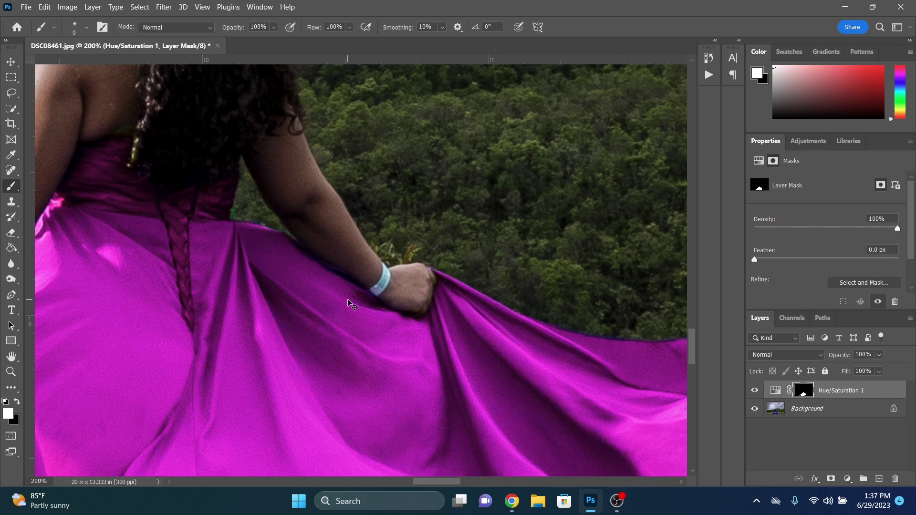
{"action": "key", "text": "ctrl+minus"}
{"action": "key", "text": "ctrl+minus"}
{"action": "key", "text": "ctrl+minus"}
{"action": "key", "text": "ctrl+minus"}
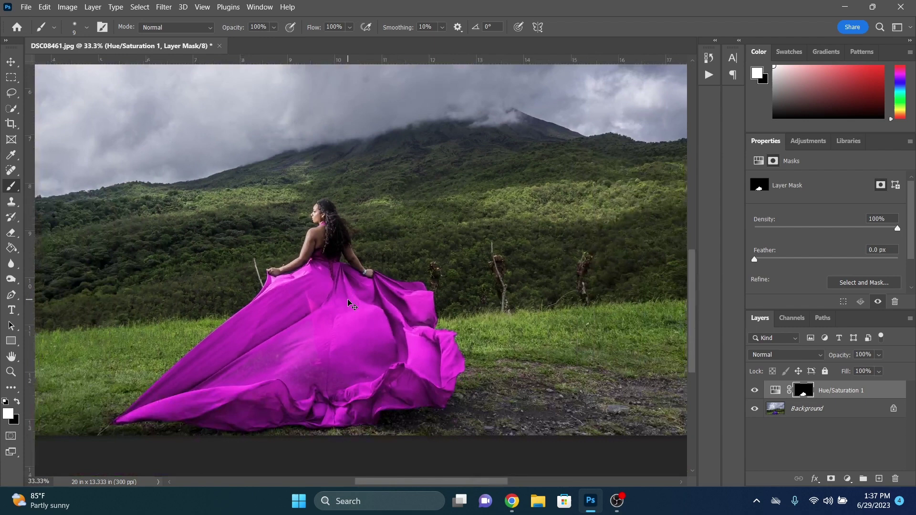
Step: Target the Hue/Saturation 1 settings and set Hue +51, Saturation +29 for a pinker dress
{"action": "key", "text": "ctrl+minus"}
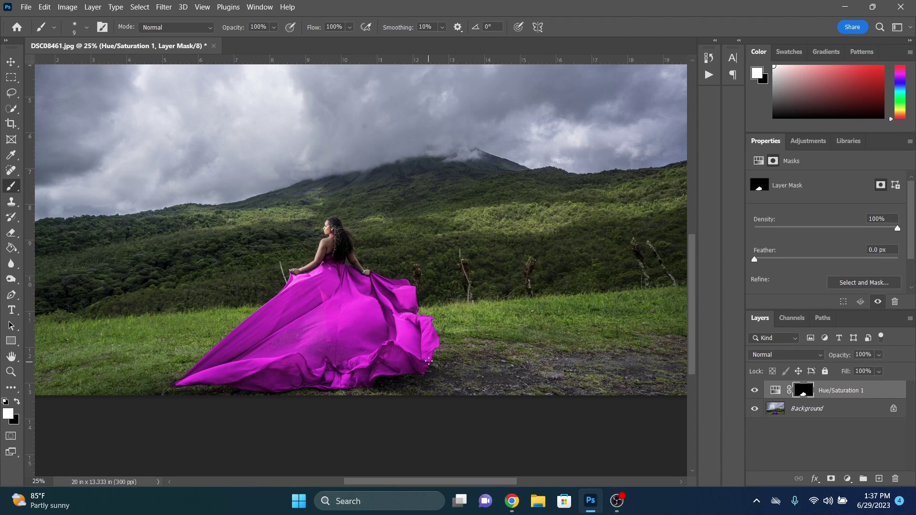
{"action": "left_click", "coordinate": [850, 399]}
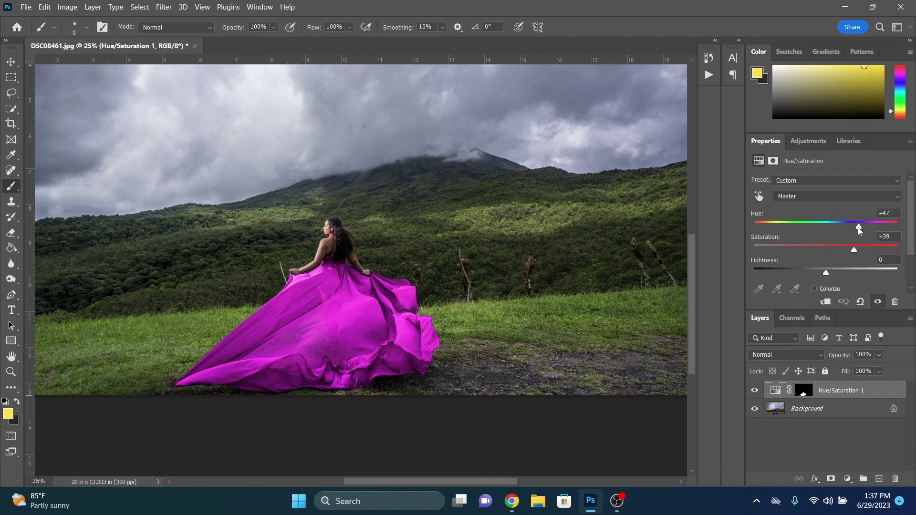
{"action": "left_click_drag", "start_coordinate": [859, 228], "coordinate": [857, 249]}
{"action": "key", "text": "ctrl+minus"}
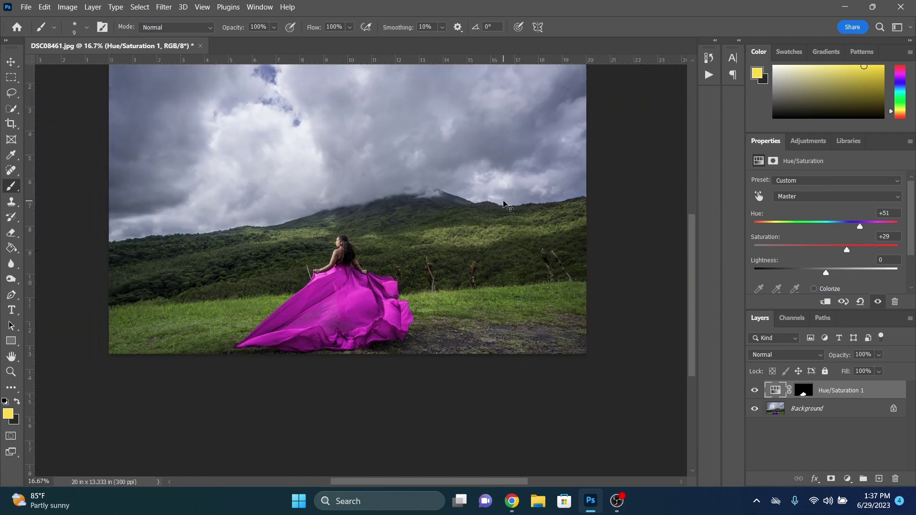
{"action": "key", "text": "ctrl+minus"}
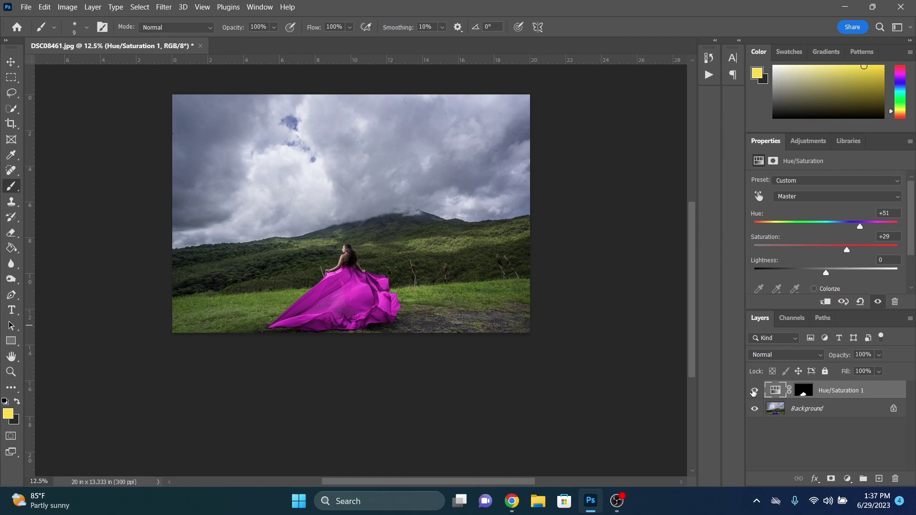
{"action": "left_click", "coordinate": [754, 391]}
{"action": "left_click", "coordinate": [754, 391]}
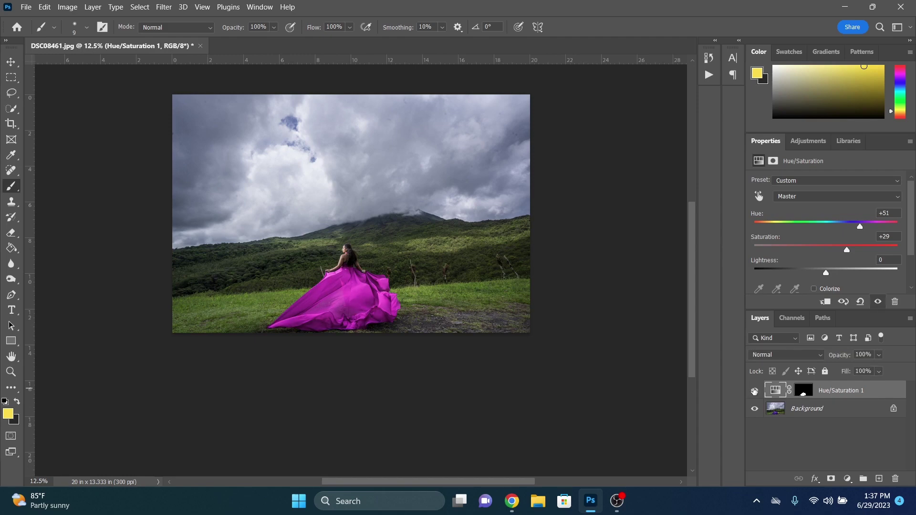